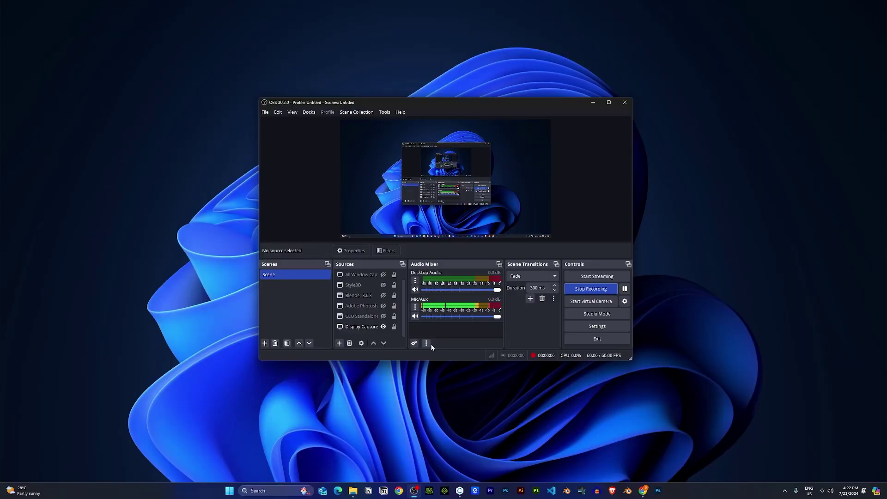
# Step: View embroider.png's EMBROIDERY lettering from the EMB PUFF folder, then search 'adobe sampler'
pyautogui.click(353, 491)
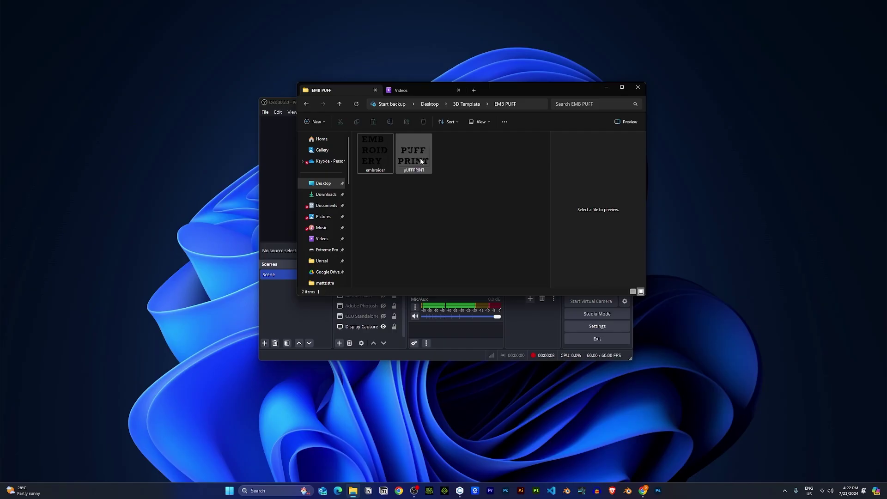
pyautogui.doubleClick(379, 152)
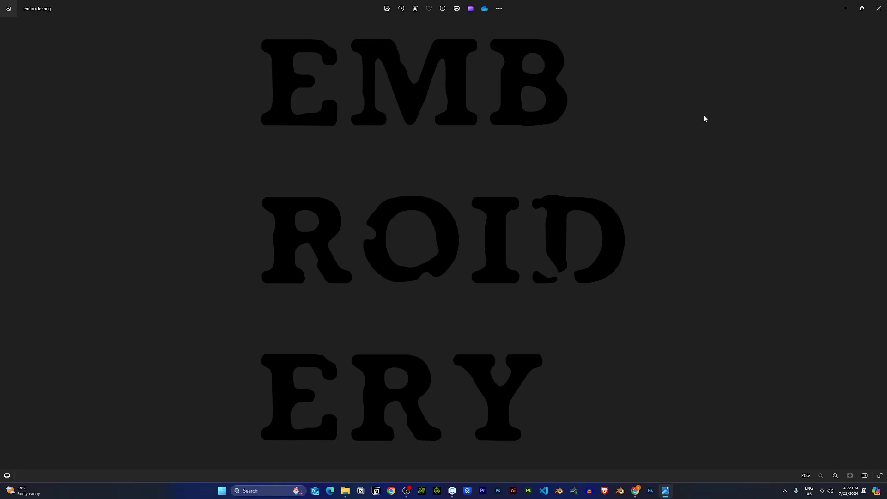
pyautogui.click(845, 9)
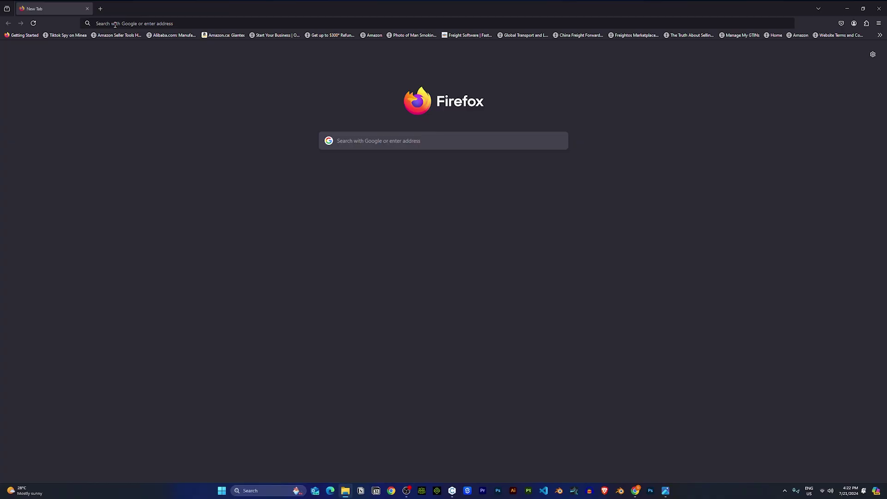
pyautogui.click(116, 25)
pyautogui.write('adobe sampler')
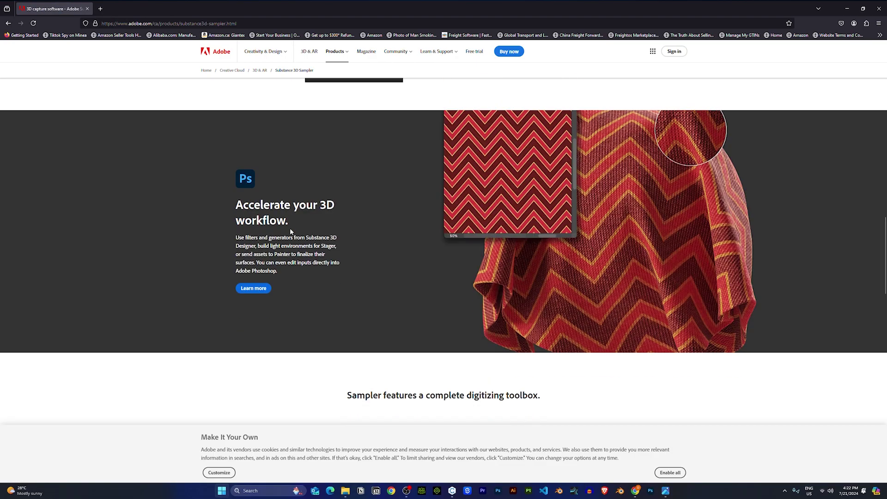
# Step: Scroll through the adobe.com Substance 3D Sampler product page
pyautogui.scroll(15, 277, 231)
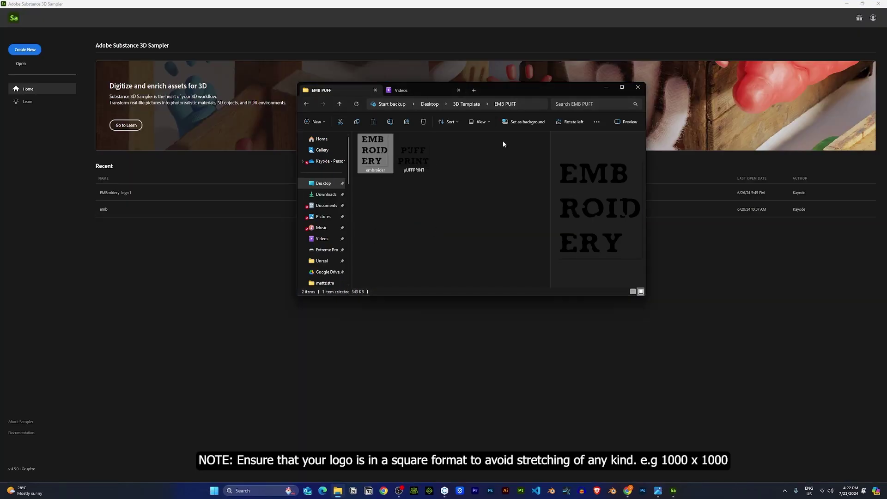
# Step: Create a new Sampler project and drop in embroider.png with the Use as bitmap template
pyautogui.click(607, 90)
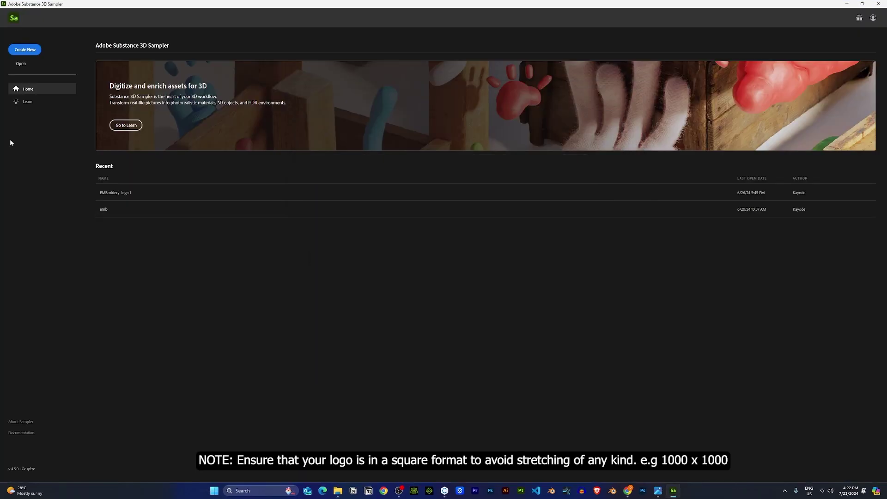
pyautogui.click(25, 49)
pyautogui.click(338, 490)
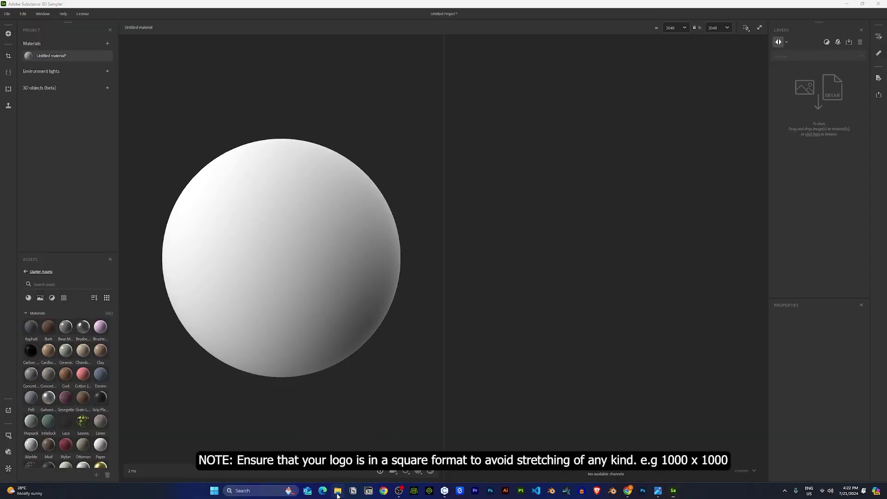
pyautogui.moveTo(371, 149); pyautogui.dragTo(807, 101)
pyautogui.click(605, 88)
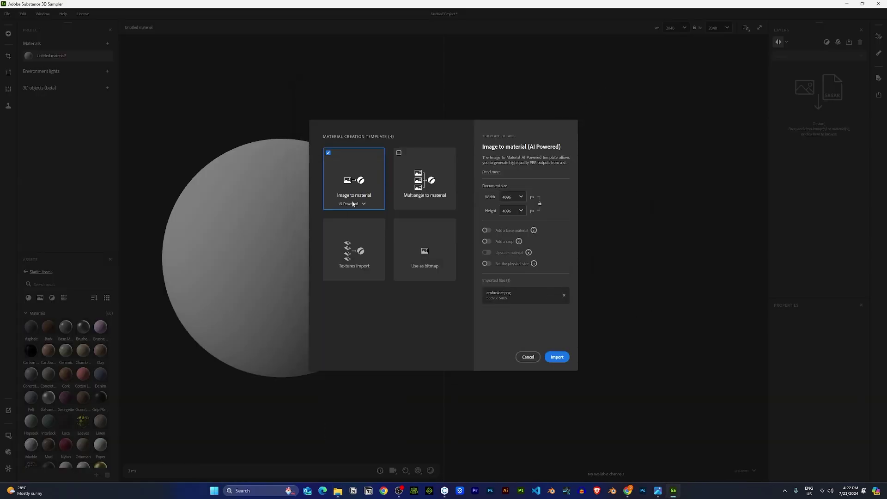
pyautogui.click(421, 237)
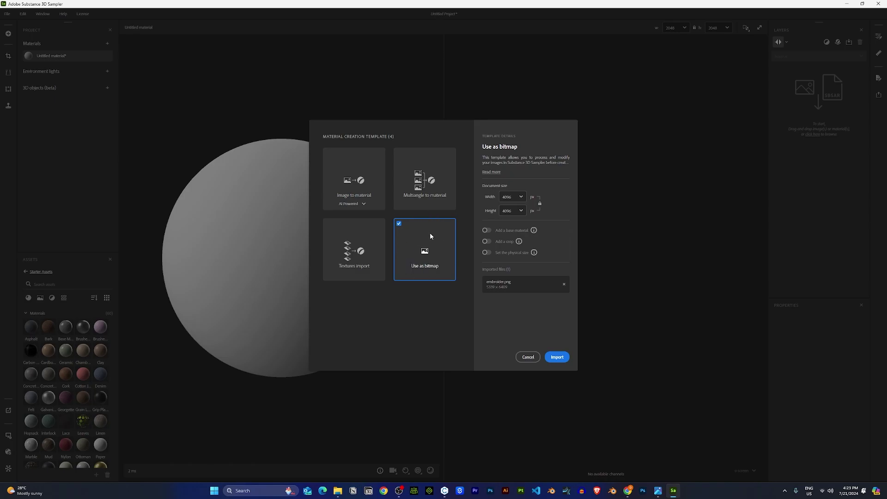
# Step: Import embroider.png as a bitmap layer and orbit the sphere to inspect the lettering
pyautogui.click(562, 358)
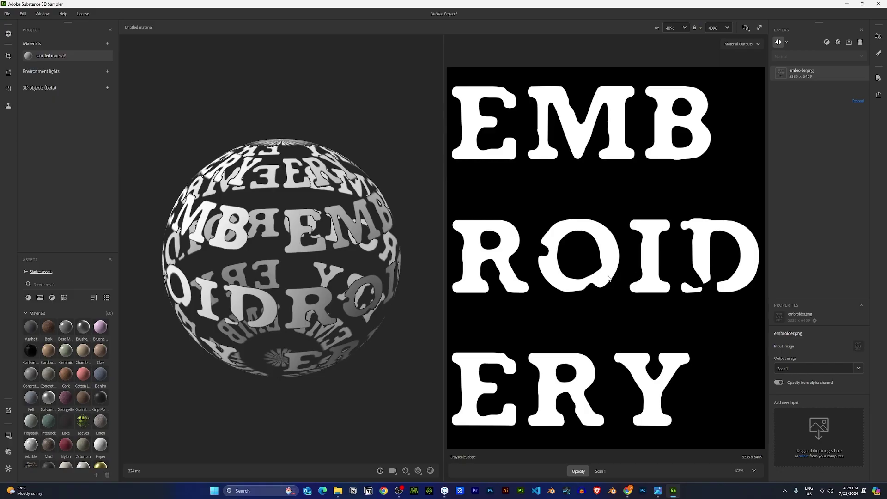
pyautogui.scroll(3, 285, 287)
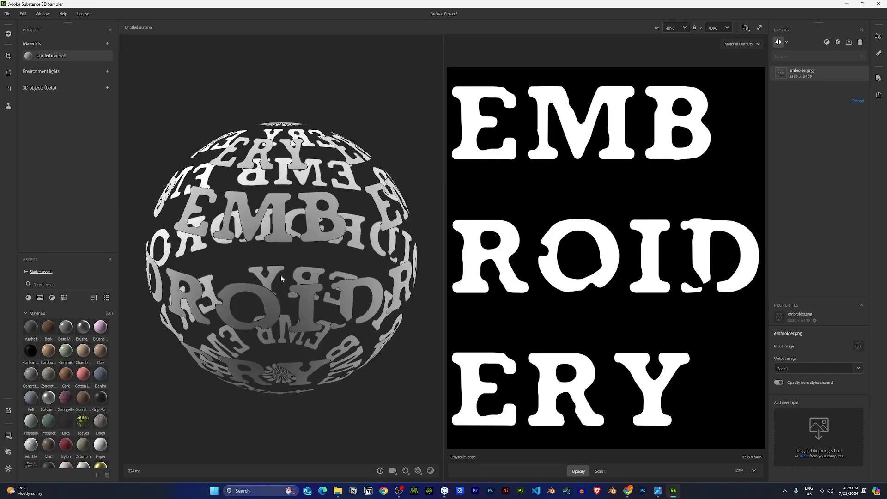
pyautogui.moveTo(281, 278); pyautogui.dragTo(330, 259)
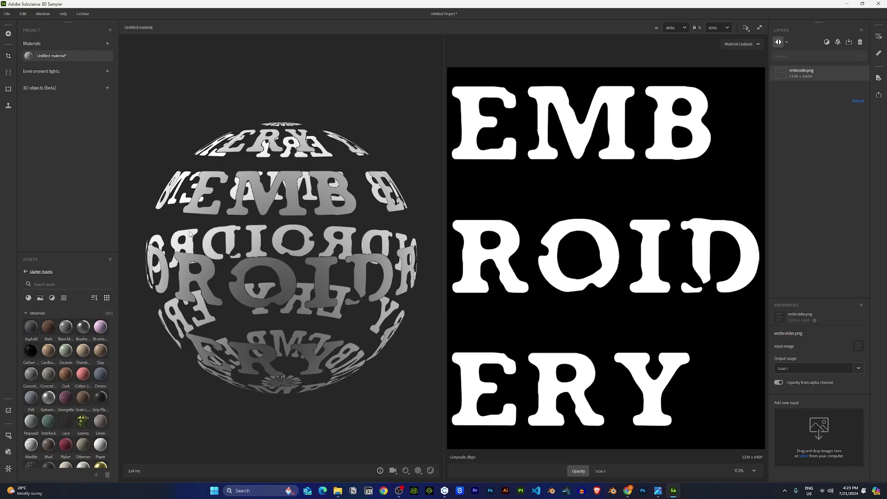
# Step: Find the Embroidery filter via an EMBROIDER search and layer it above embroider.png
pyautogui.click(59, 283)
pyautogui.write('EMB')
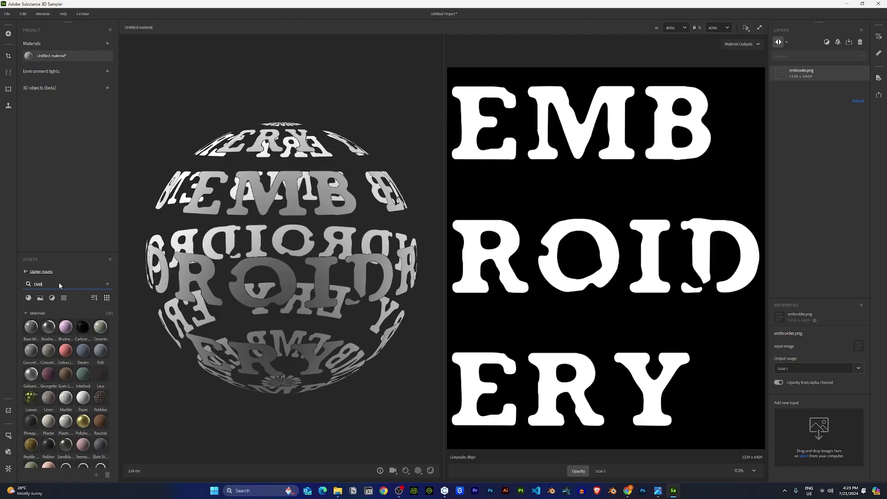
pyautogui.write('ROIDER')
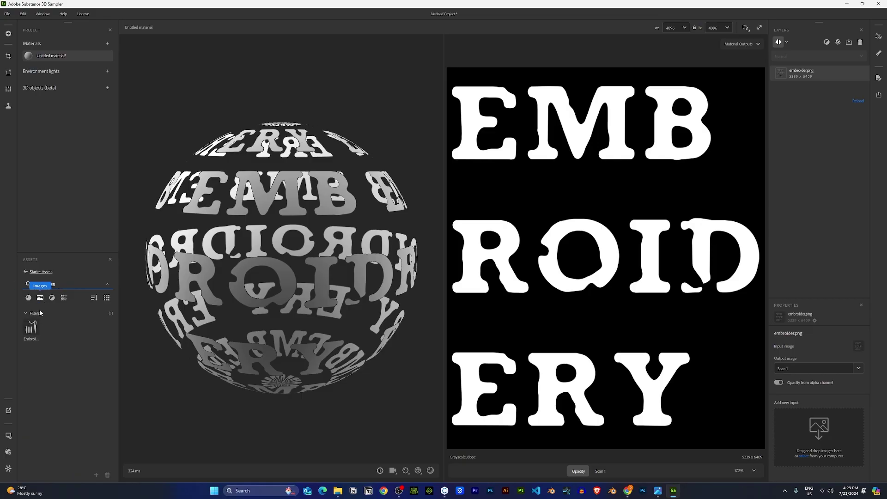
pyautogui.moveTo(36, 329)
pyautogui.moveTo(36, 329); pyautogui.dragTo(819, 65)
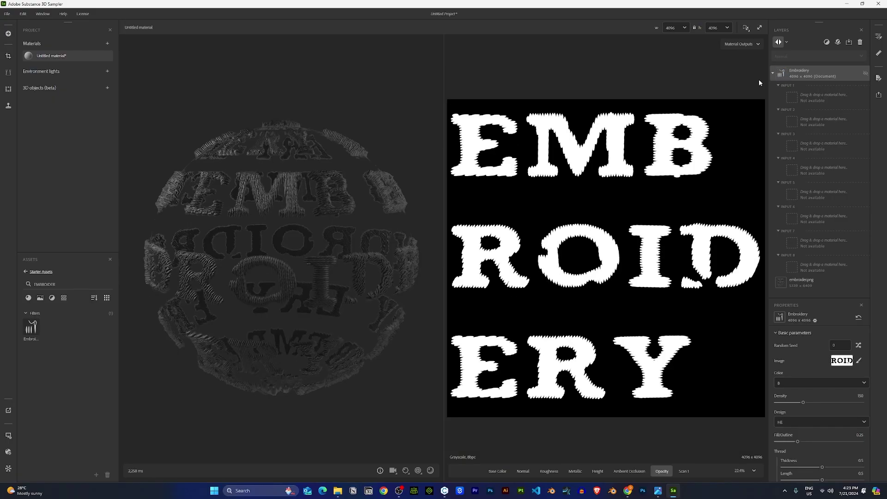
pyautogui.moveTo(275, 305)
pyautogui.mouseDown()
pyautogui.moveTo(283, 310)
pyautogui.moveTo(268, 297)
pyautogui.mouseUp()
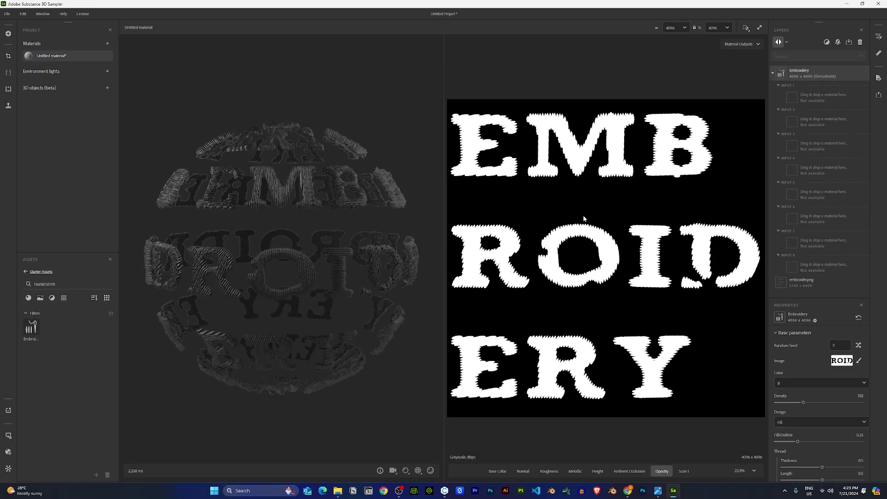
pyautogui.click(773, 74)
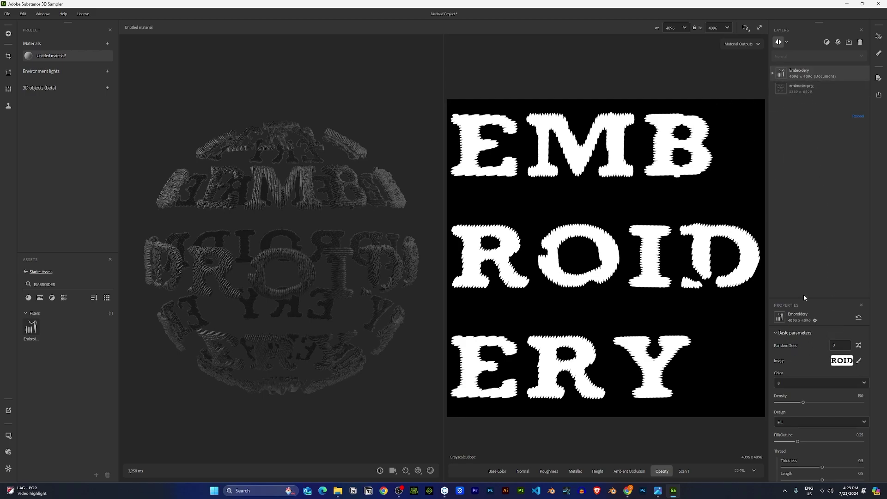
# Step: Raise the stitch density and turn the sphere so EMB faces forward
pyautogui.scroll(-4, 808, 299)
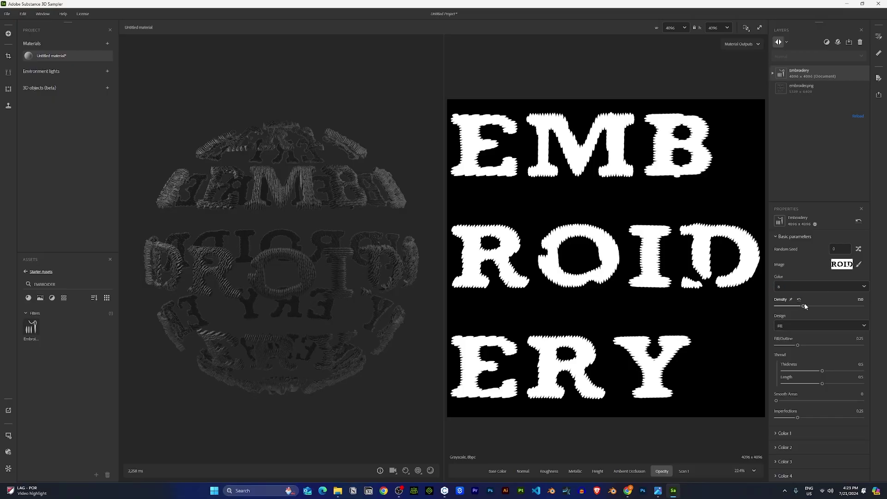
pyautogui.moveTo(805, 306); pyautogui.dragTo(884, 302)
pyautogui.moveTo(322, 287); pyautogui.dragTo(302, 251)
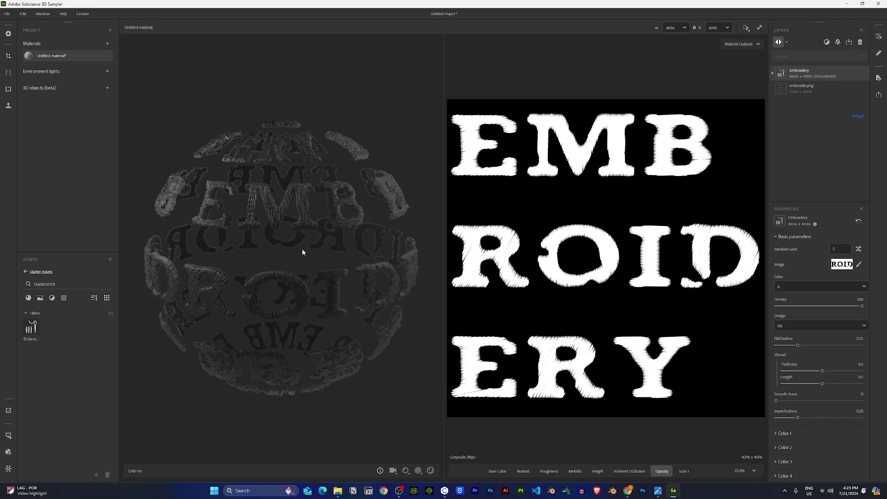
# Step: Compare Fill/Outline and Topstitch designs, keep 8 thread colours, and settle on Fill/Outline
pyautogui.click(811, 325)
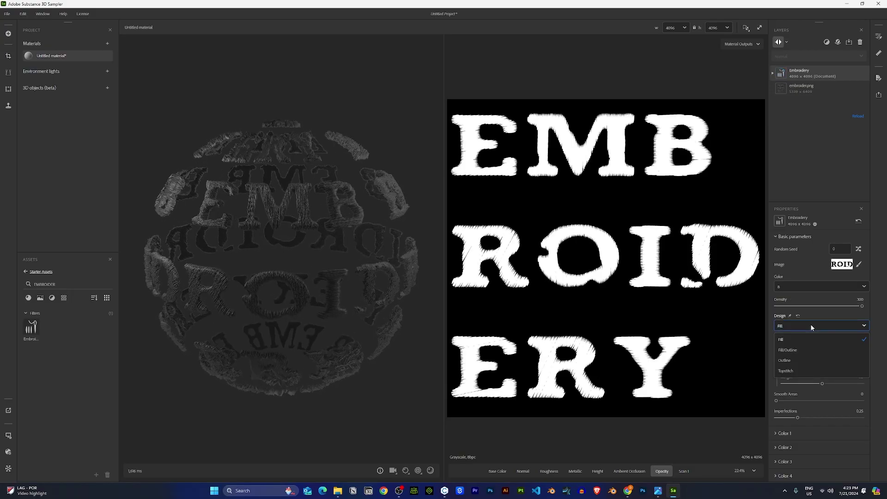
pyautogui.click(802, 354)
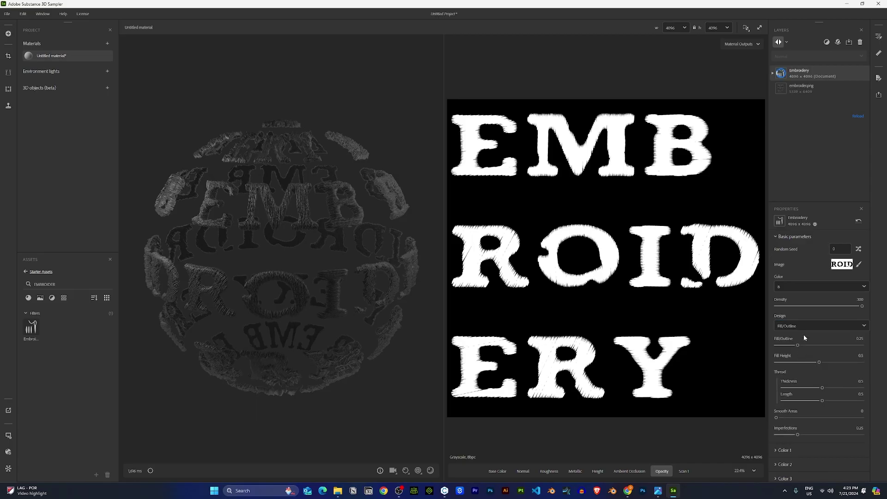
pyautogui.click(810, 326)
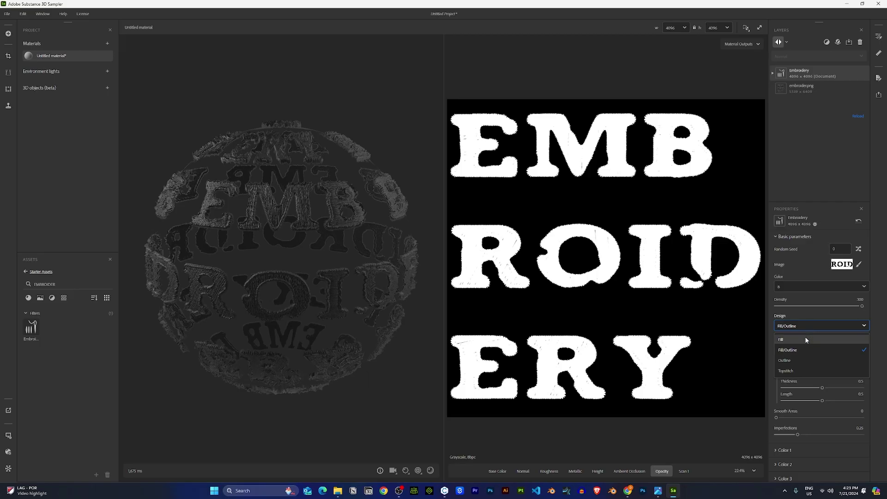
pyautogui.click(796, 370)
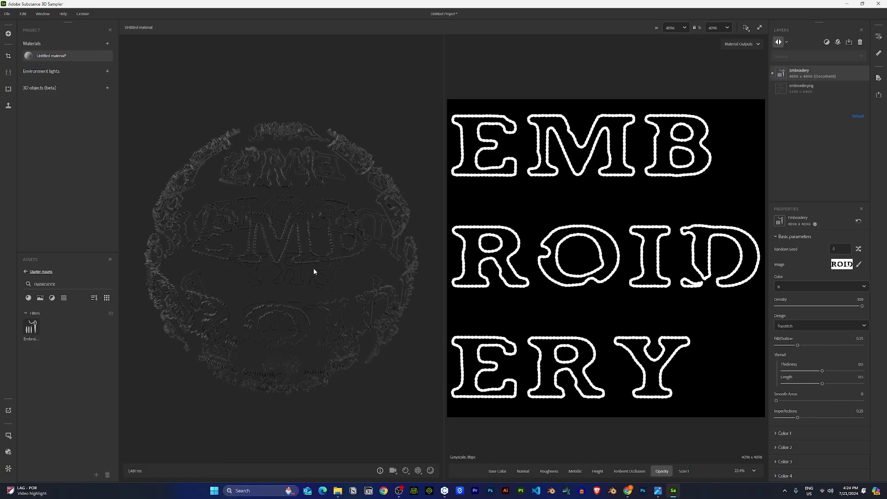
pyautogui.click(819, 287)
pyautogui.click(816, 284)
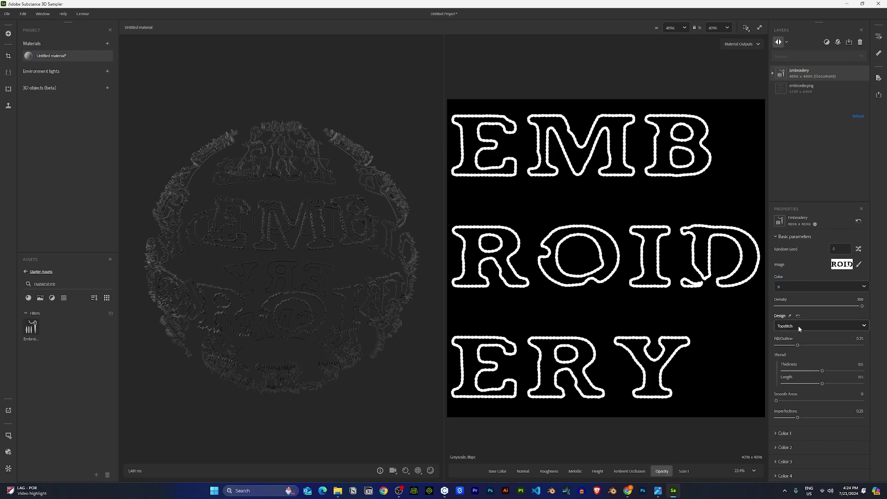
pyautogui.click(794, 326)
pyautogui.click(788, 350)
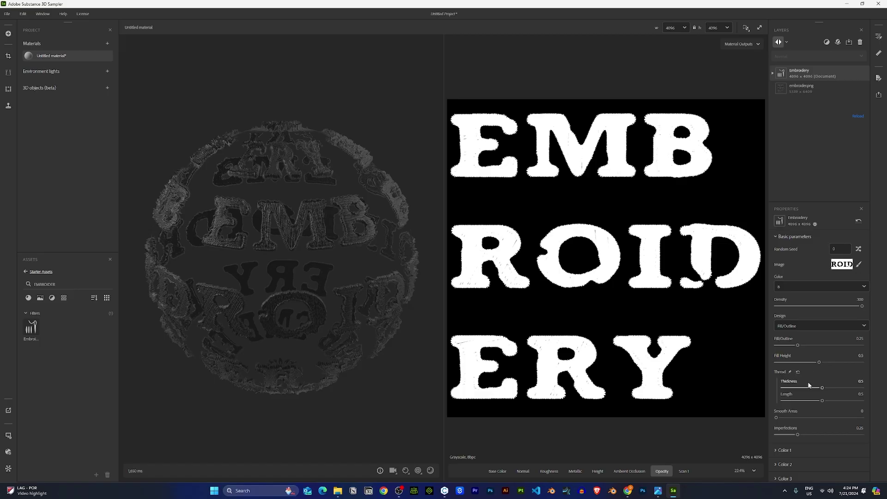
# Step: Set the Embroidery Imperfections to 0 and orbit the sphere to check the cleaner stitches
pyautogui.scroll(-1, 809, 400)
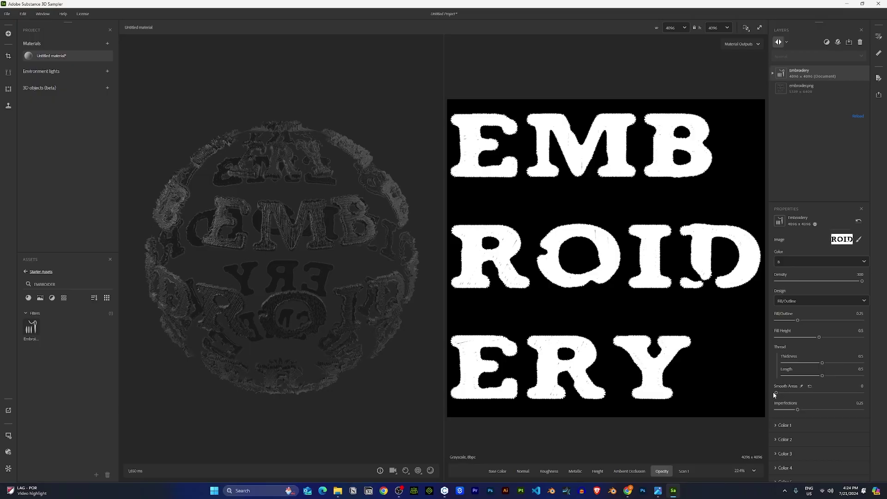
pyautogui.moveTo(799, 411); pyautogui.dragTo(769, 410)
pyautogui.scroll(4, 287, 237)
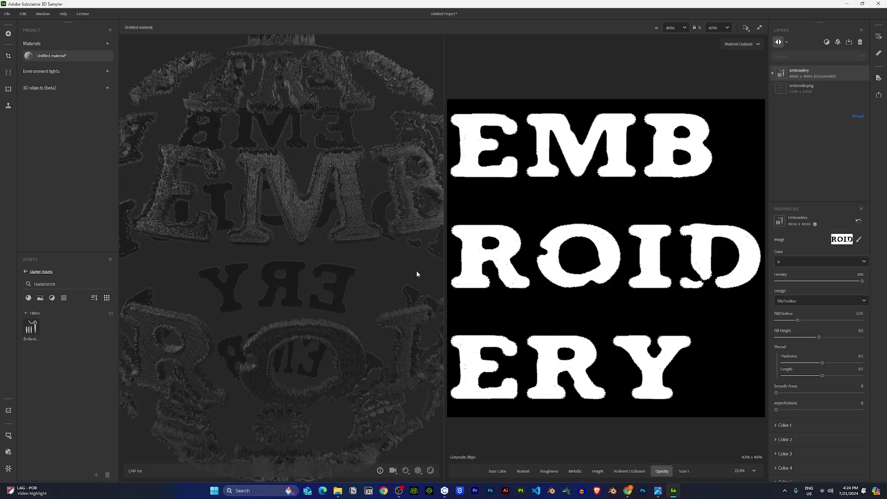
pyautogui.moveTo(280, 282)
pyautogui.mouseDown()
pyautogui.moveTo(279, 253)
pyautogui.moveTo(284, 277)
pyautogui.mouseUp()
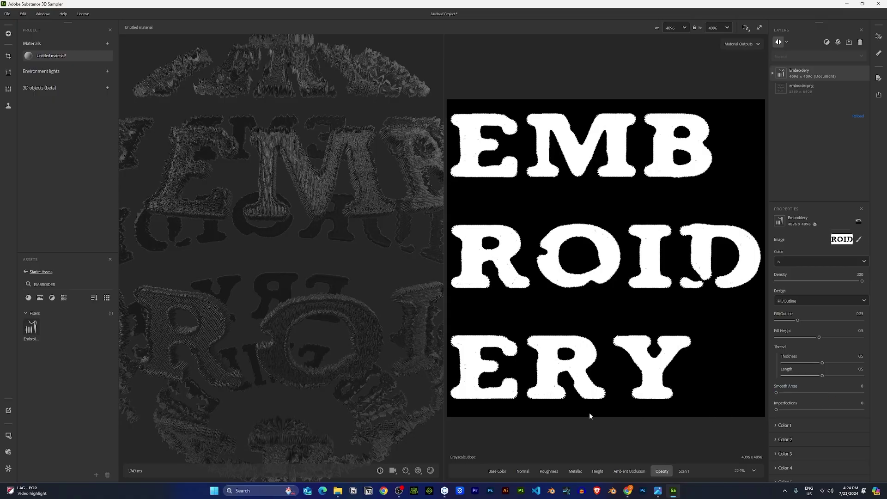
# Step: Drop the preview displacement Height Scale to 0.02 and orbit to check the flatter stitching
pyautogui.click(406, 470)
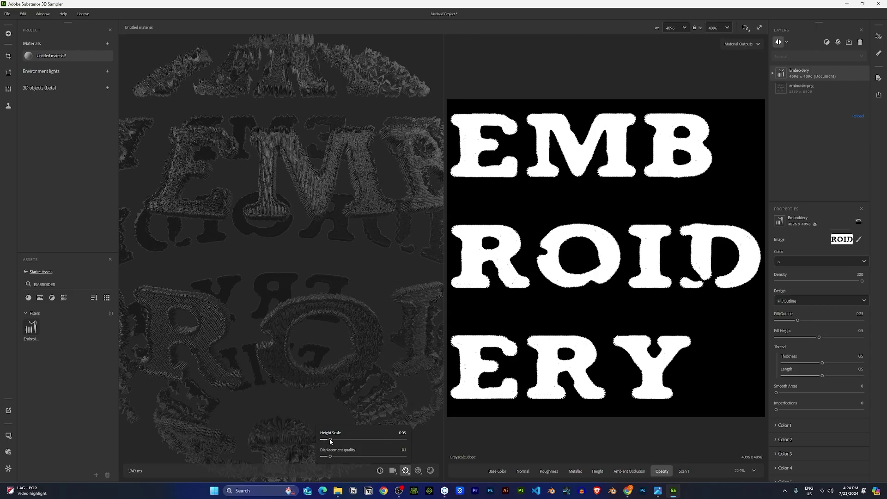
pyautogui.moveTo(329, 440); pyautogui.dragTo(326, 442)
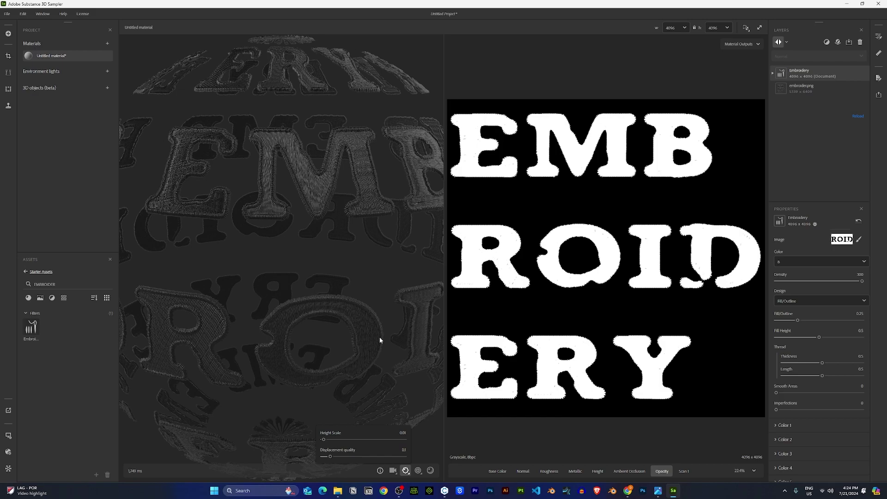
pyautogui.moveTo(379, 337); pyautogui.dragTo(337, 277)
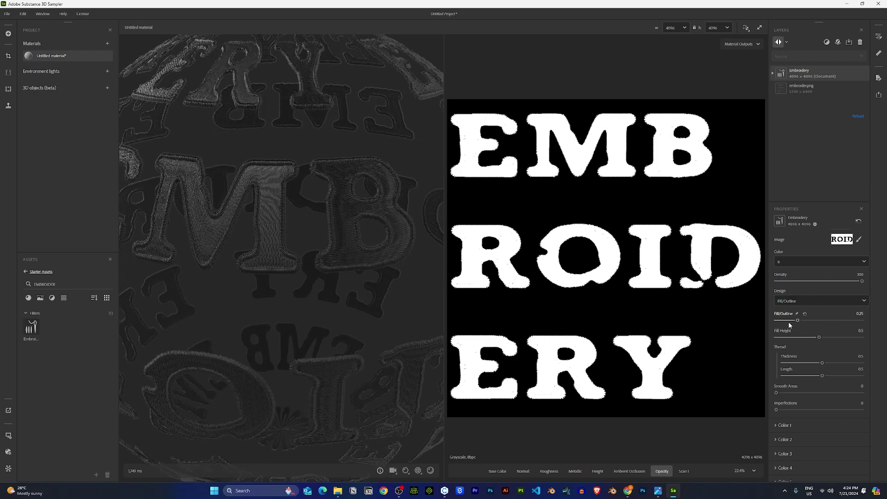
pyautogui.moveTo(265, 303); pyautogui.dragTo(278, 282)
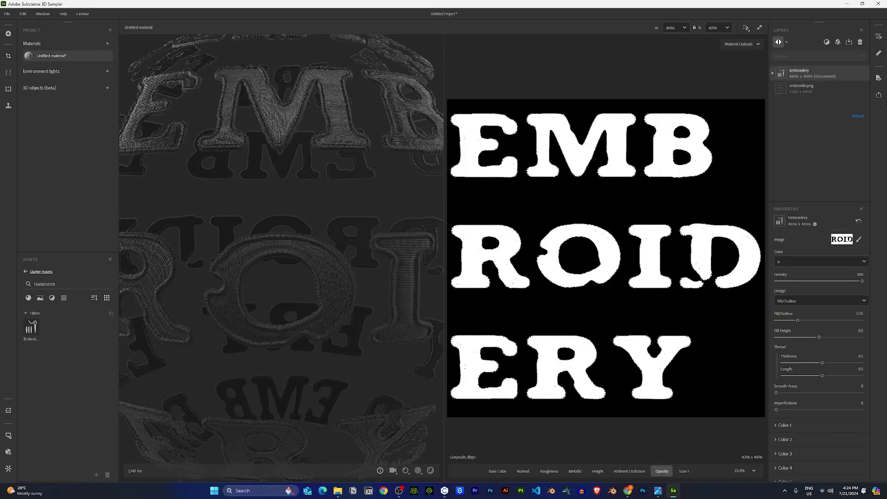
# Step: Open the Export as... dialog and rename the material to embR
pyautogui.click(879, 95)
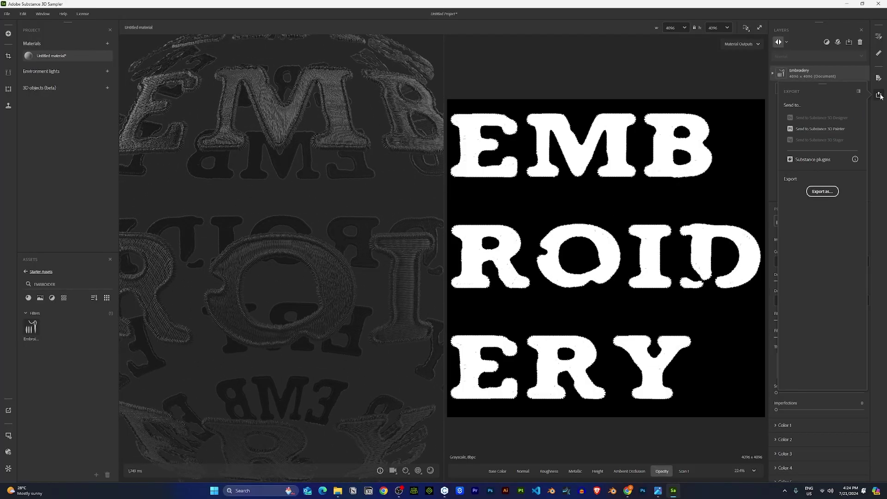
pyautogui.click(823, 193)
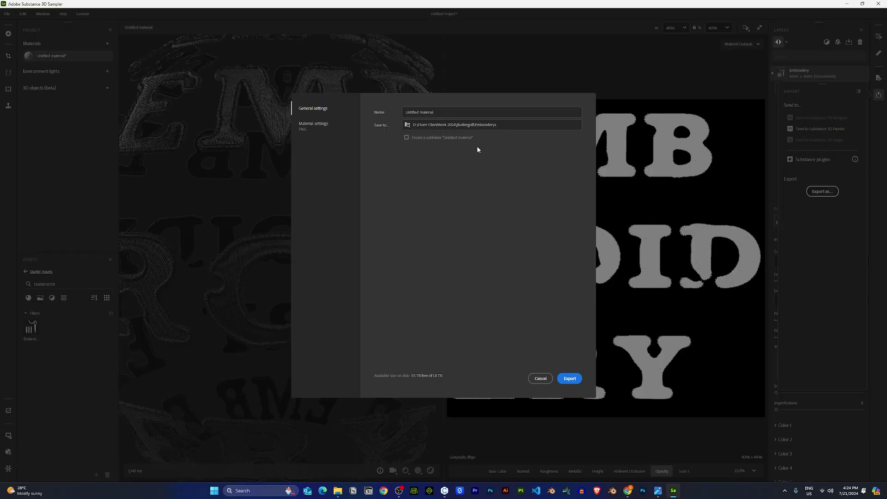
pyautogui.click(434, 113)
pyautogui.doubleClick(439, 109)
pyautogui.write('embR')
# Step: Set the export destination to Desktop > 3D Template > EMB PUFF
pyautogui.click(408, 125)
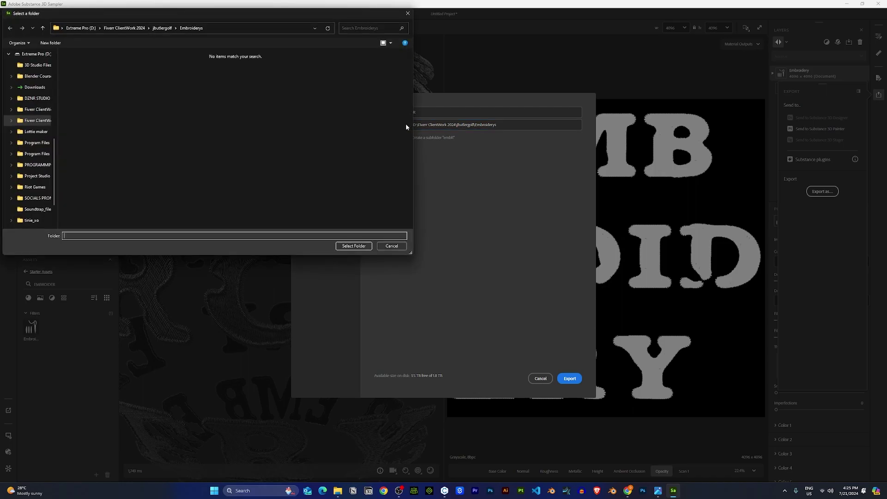
pyautogui.scroll(10, 28, 90)
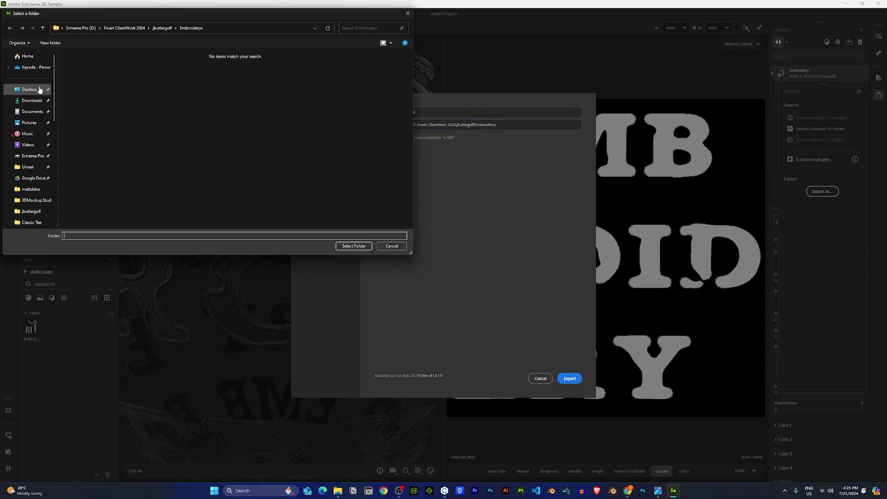
pyautogui.click(28, 90)
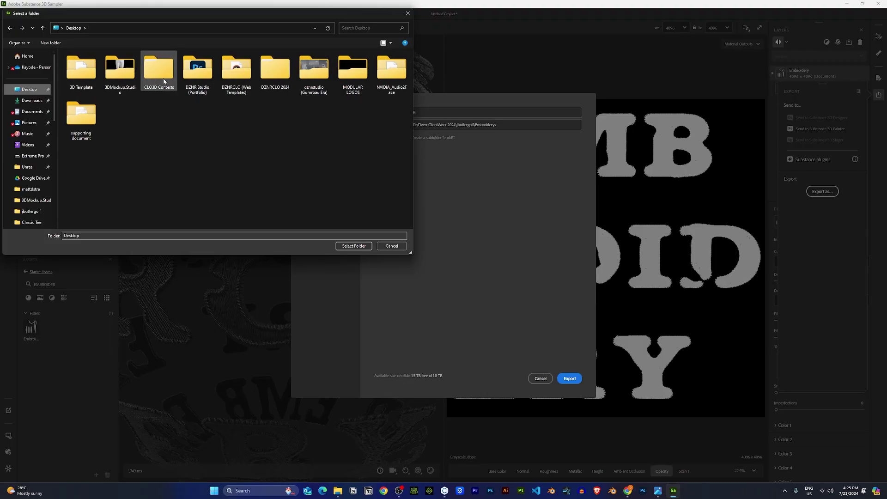
pyautogui.doubleClick(81, 69)
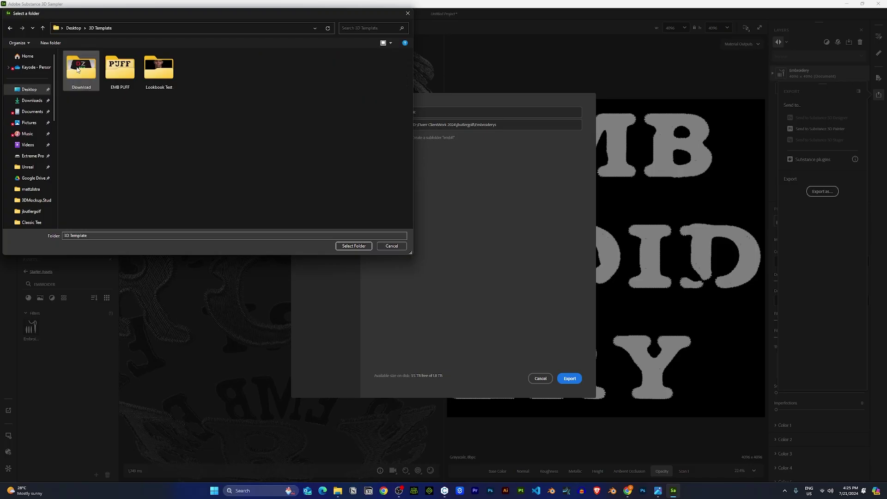
pyautogui.doubleClick(121, 69)
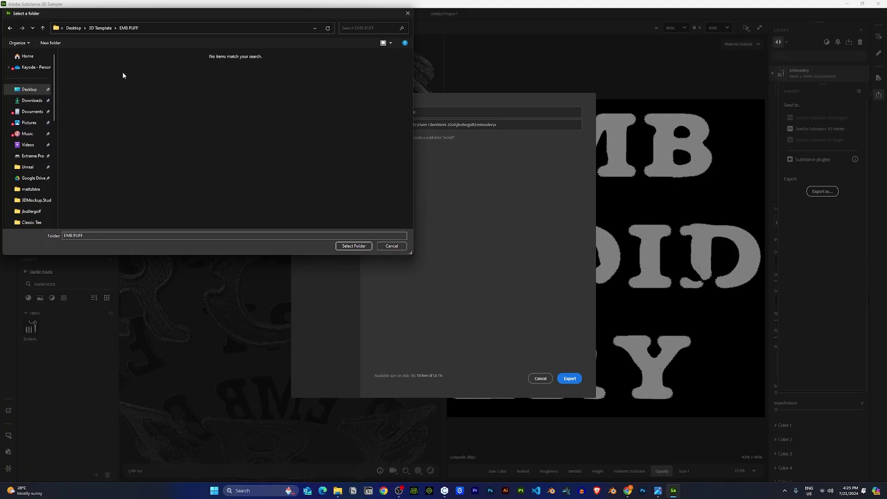
pyautogui.click(354, 246)
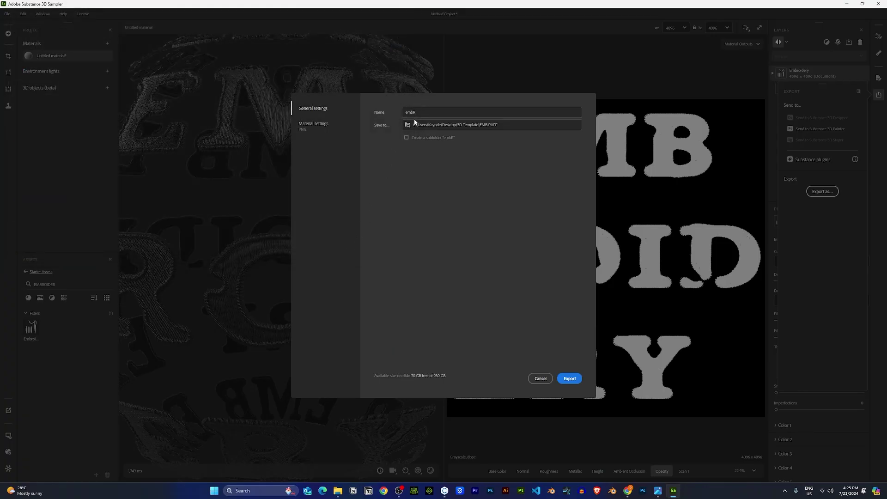
pyautogui.click(325, 126)
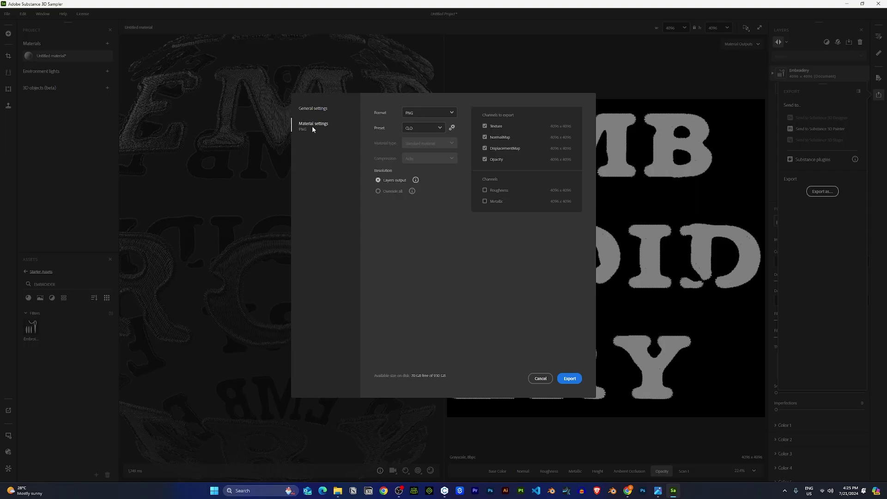
pyautogui.click(426, 113)
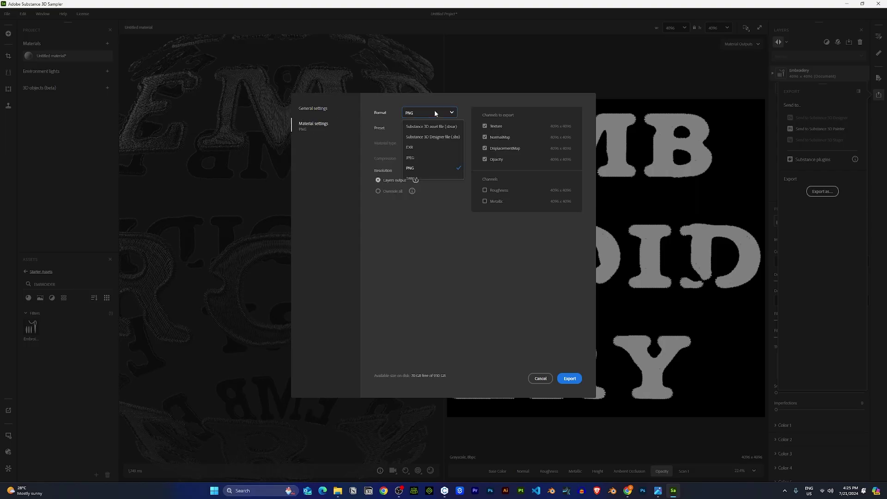
pyautogui.click(436, 113)
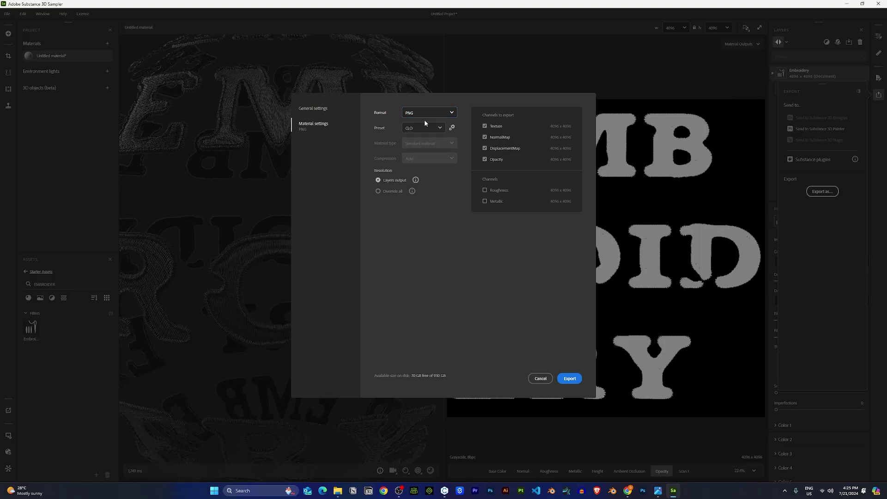
pyautogui.click(426, 127)
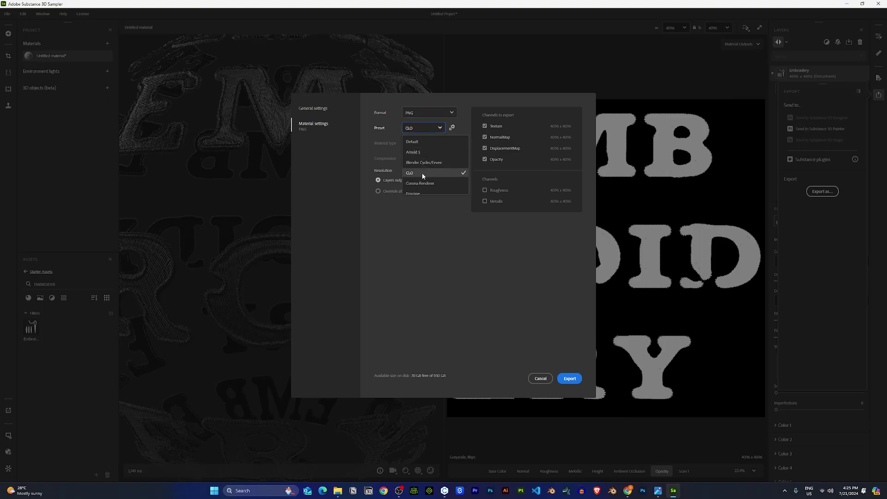
pyautogui.click(418, 246)
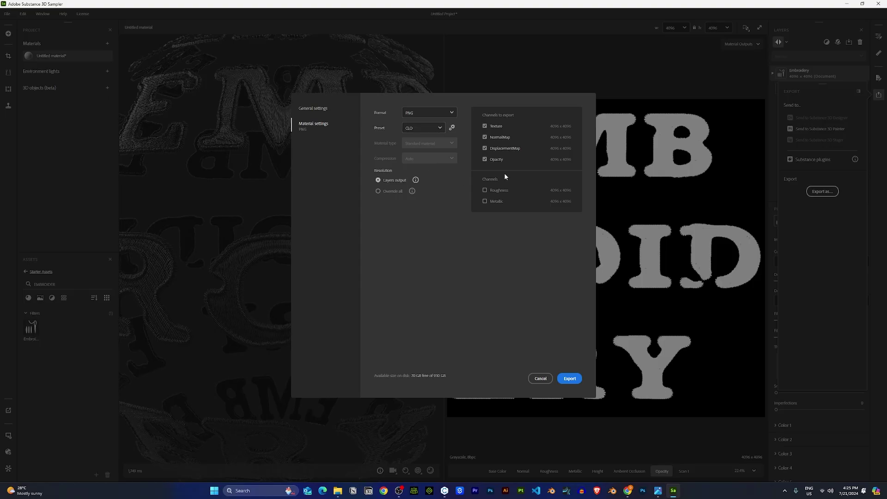
pyautogui.click(321, 110)
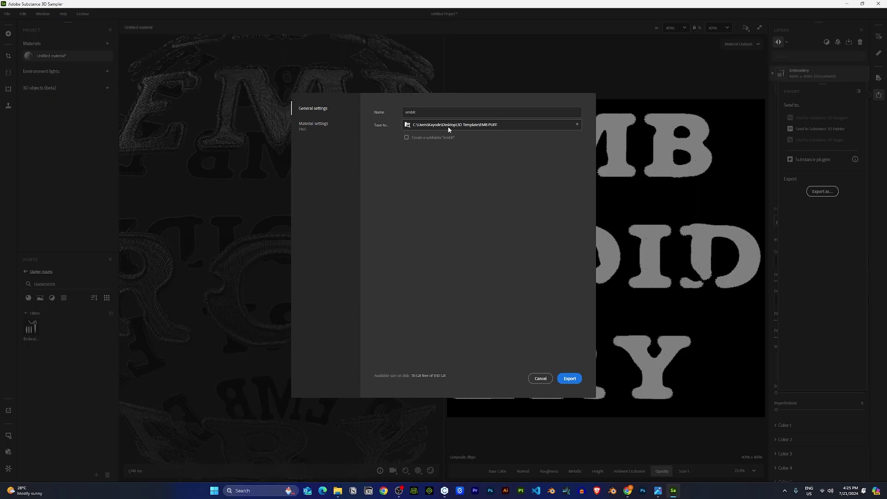
# Step: Export the embR embroidery material maps from Substance 3D Sampler
pyautogui.click(572, 380)
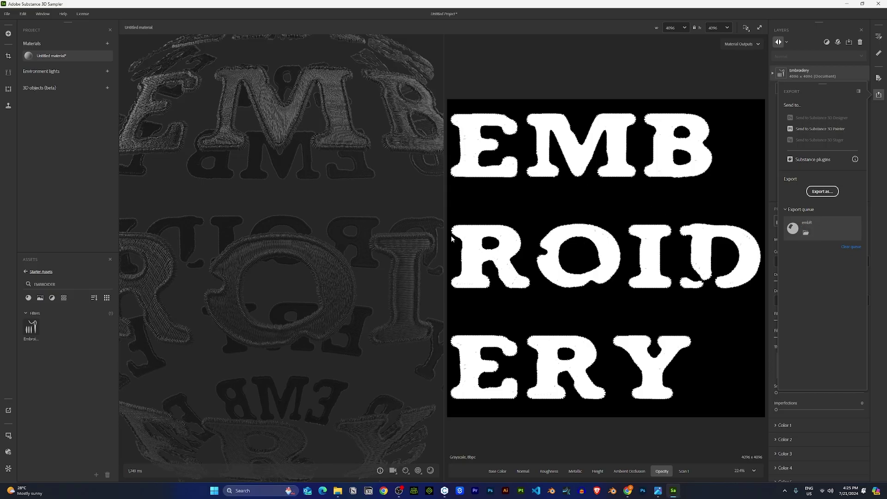
pyautogui.scroll(-2, 536, 262)
pyautogui.scroll(1, 536, 263)
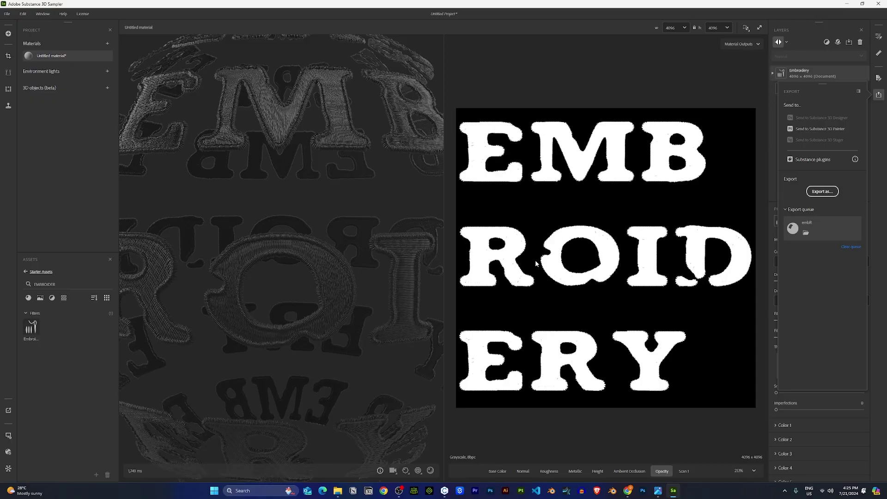
# Step: Close Sampler without saving and bring the CLO 3D sweatshirt window back
pyautogui.click(878, 3)
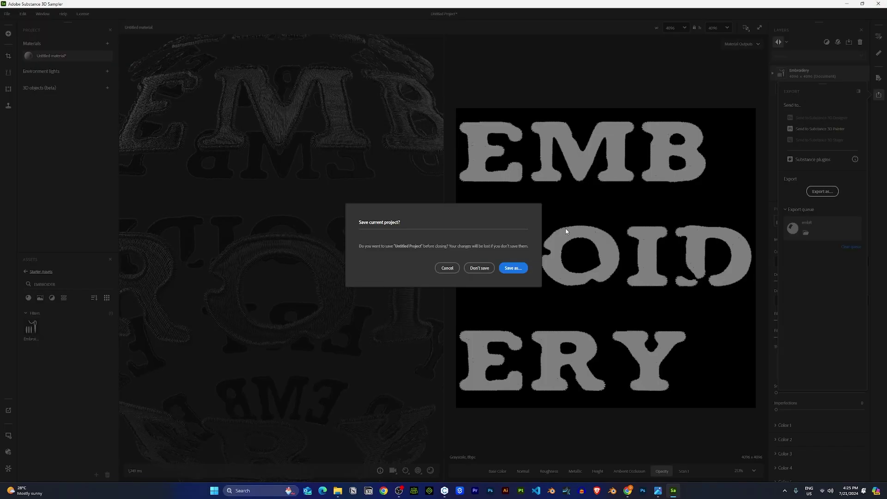
pyautogui.click(479, 268)
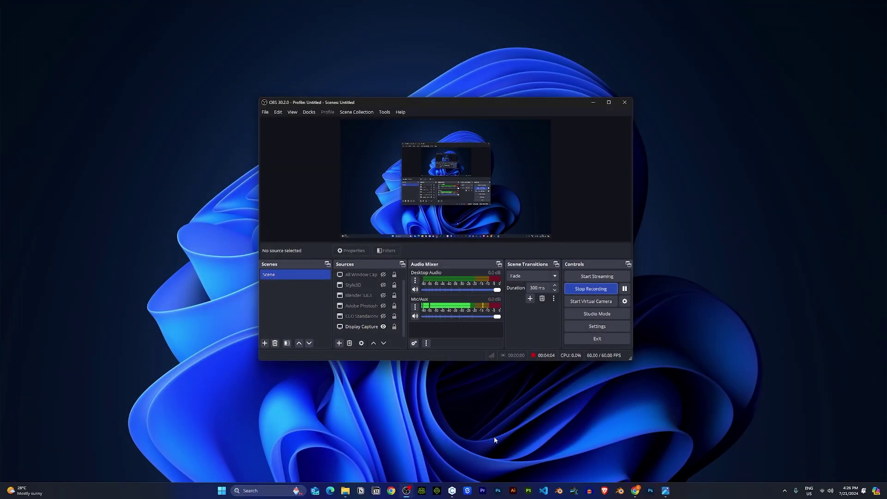
pyautogui.moveTo(453, 489)
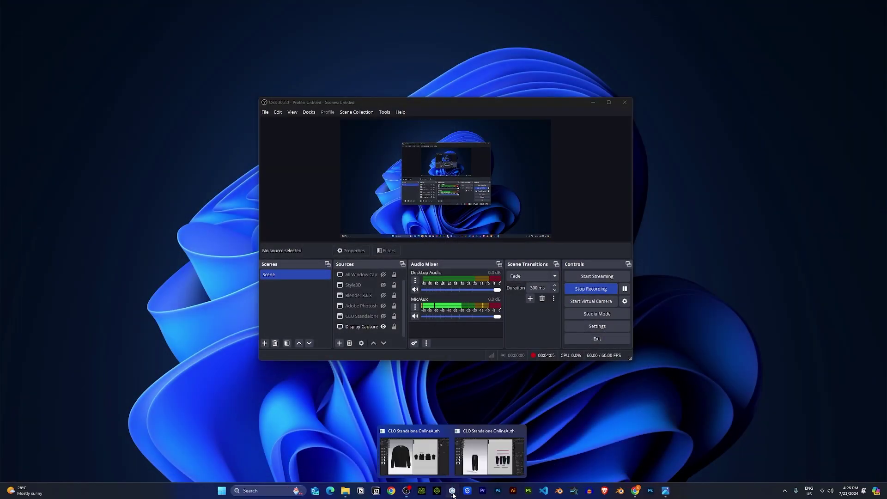
pyautogui.click(440, 458)
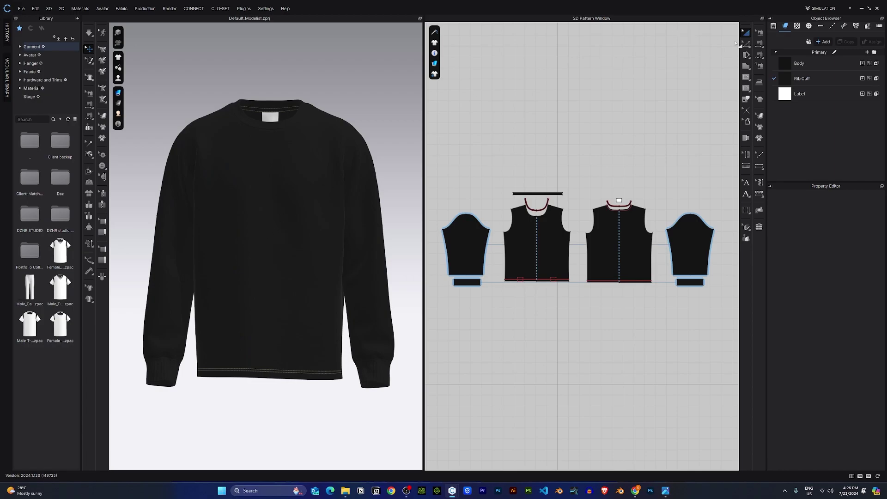
# Step: Show the Object Browser's Graphic list and bring up the EMB PUFF folder with the embR maps
pyautogui.click(796, 27)
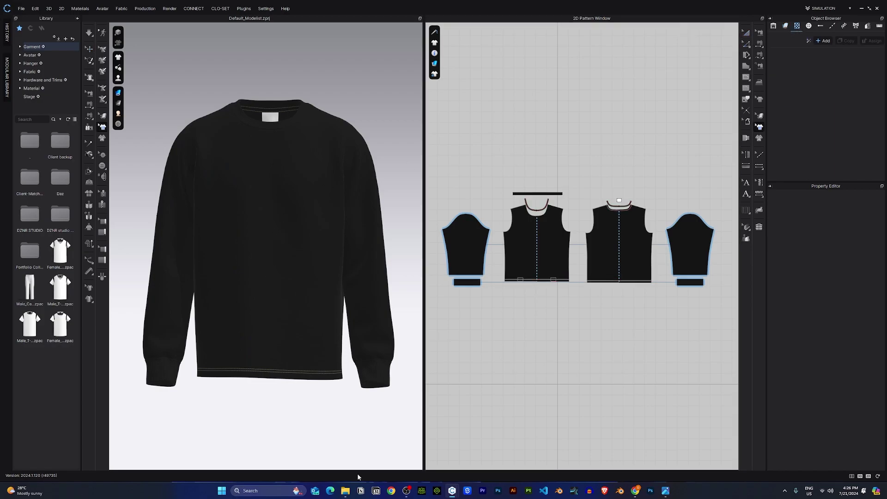
pyautogui.click(346, 490)
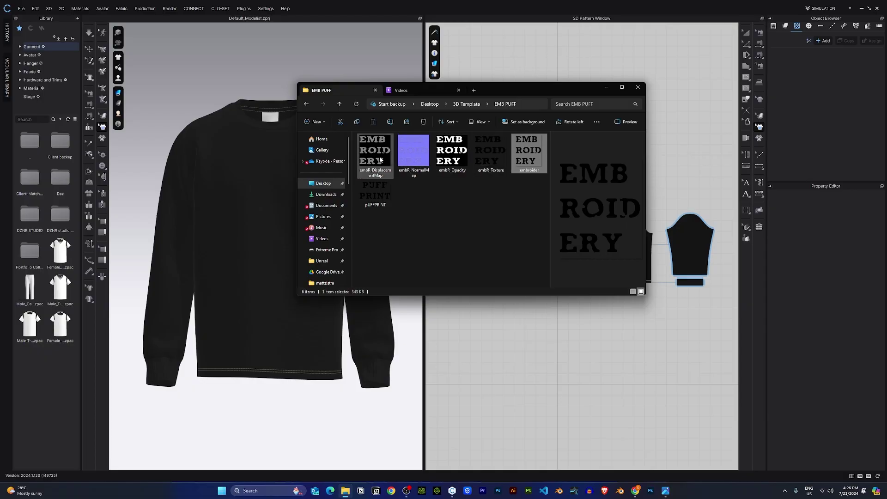
pyautogui.click(452, 151)
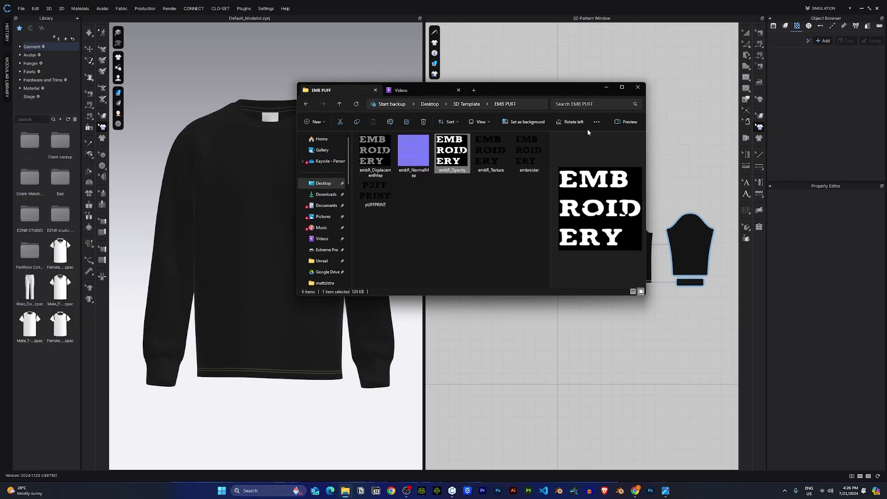
pyautogui.click(820, 39)
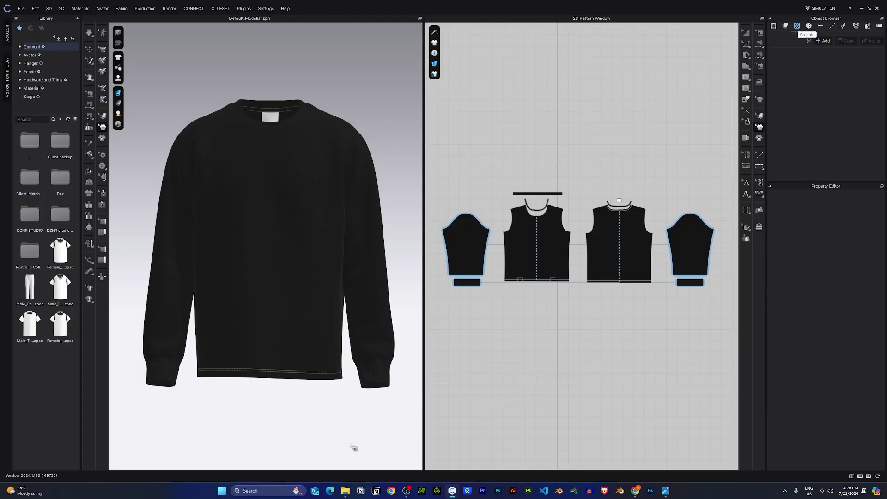
pyautogui.click(345, 490)
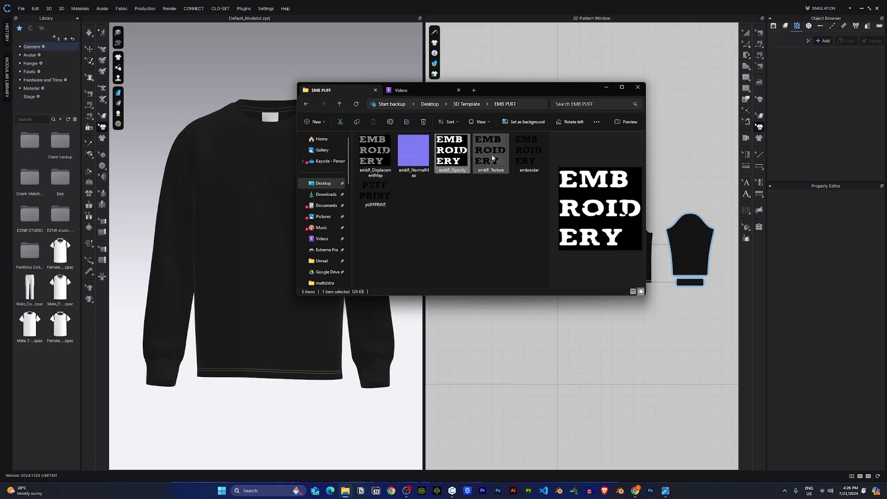
# Step: Add embR_Texture to the Graphic list, then orbit and zoom in on the sweatshirt
pyautogui.moveTo(492, 154); pyautogui.dragTo(824, 100)
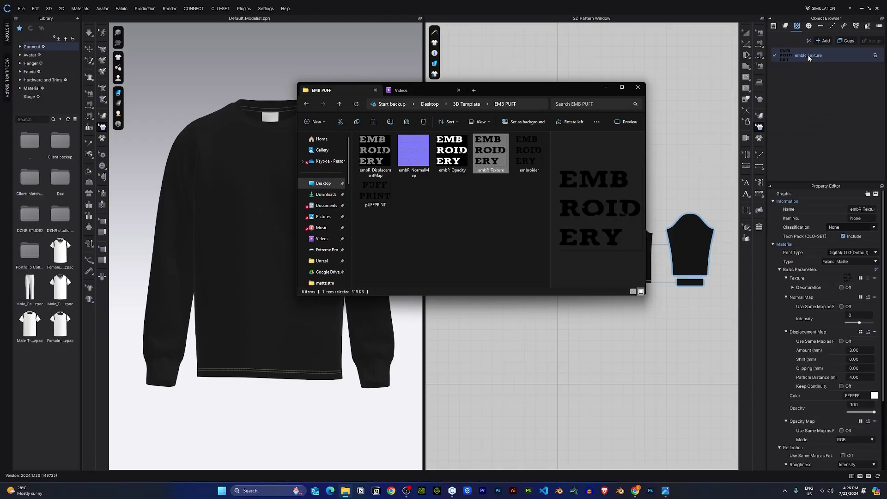
pyautogui.click(802, 93)
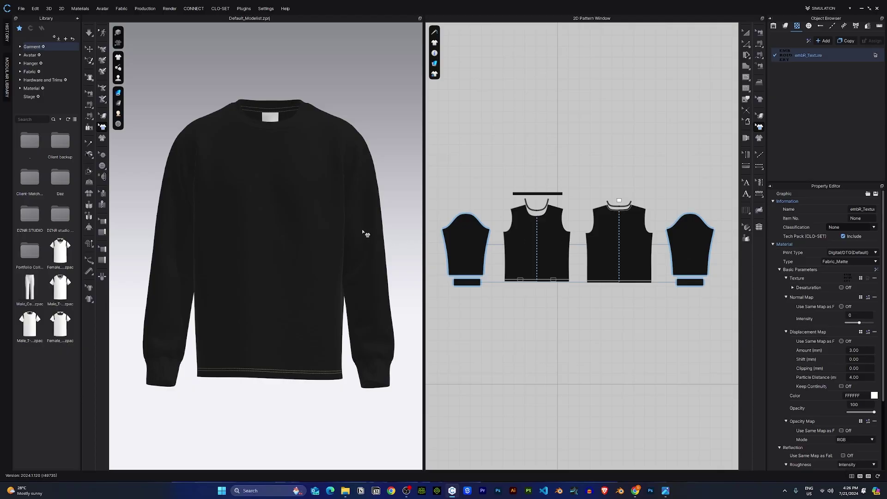
pyautogui.moveTo(353, 227); pyautogui.dragTo(301, 254, button='right')
pyautogui.scroll(3, 269, 241)
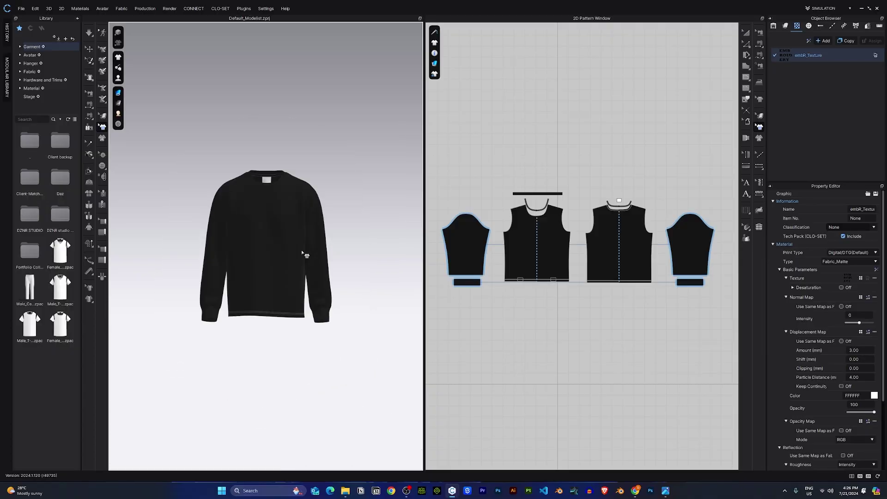
pyautogui.scroll(2, 304, 254)
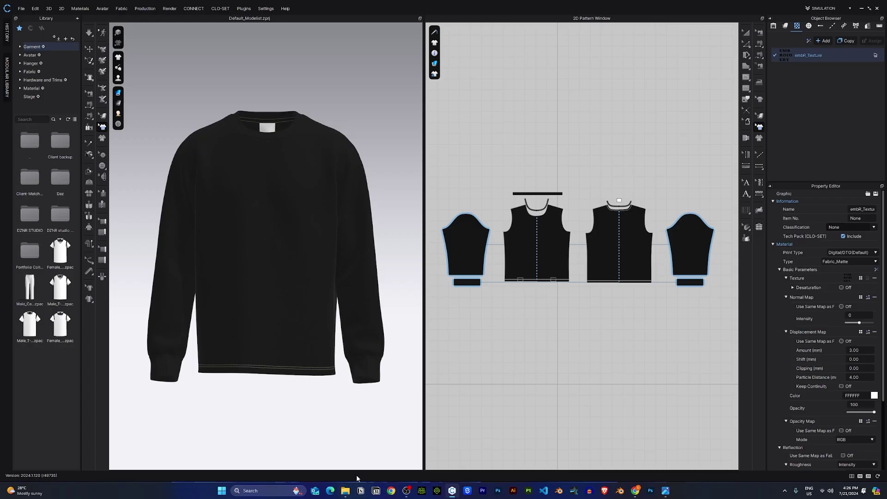
# Step: Assign embR_NormalMap as the Normal Map and embR_DisplacementMap as the Displacement Map
pyautogui.click(346, 491)
pyautogui.click(410, 156)
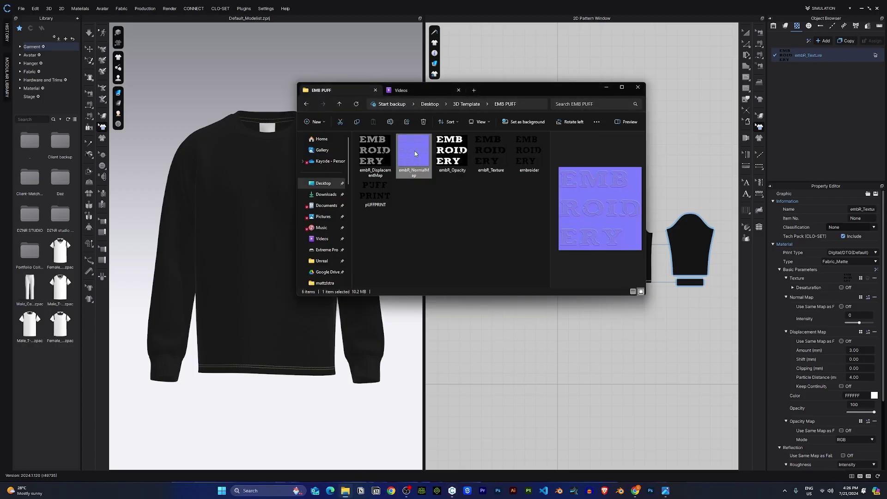
pyautogui.moveTo(416, 150); pyautogui.dragTo(850, 298)
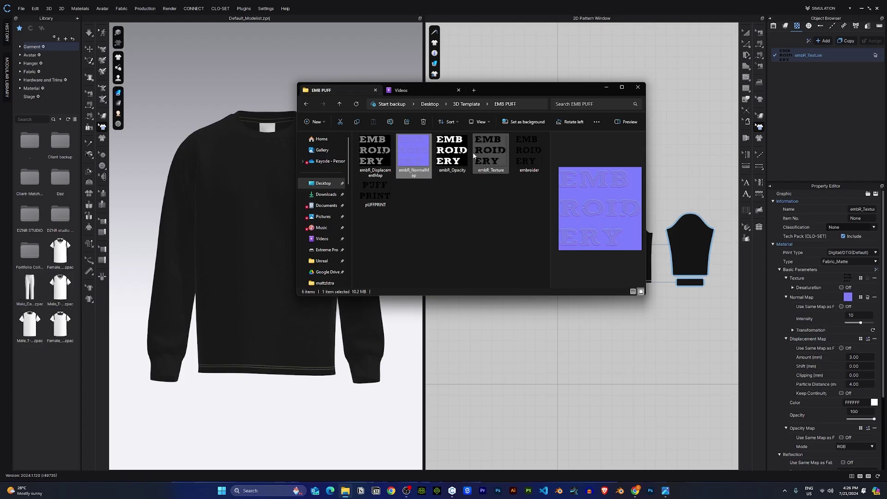
pyautogui.click(378, 153)
pyautogui.moveTo(377, 154); pyautogui.dragTo(860, 342)
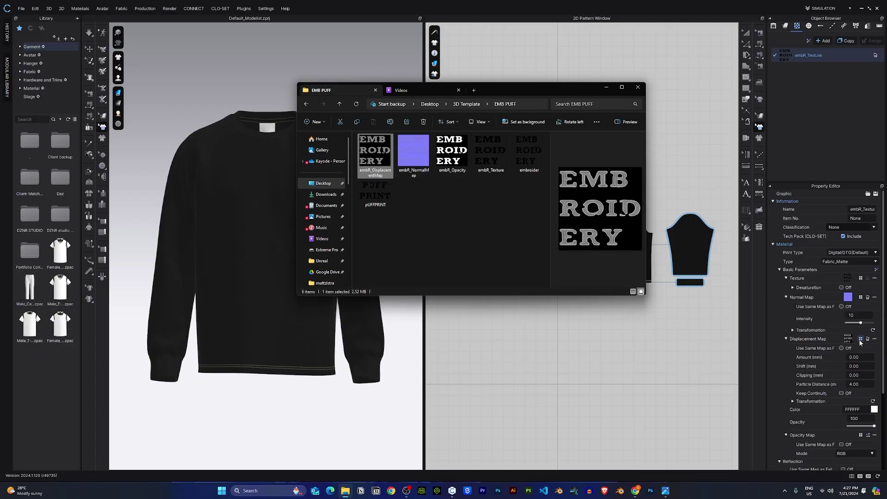
pyautogui.click(605, 88)
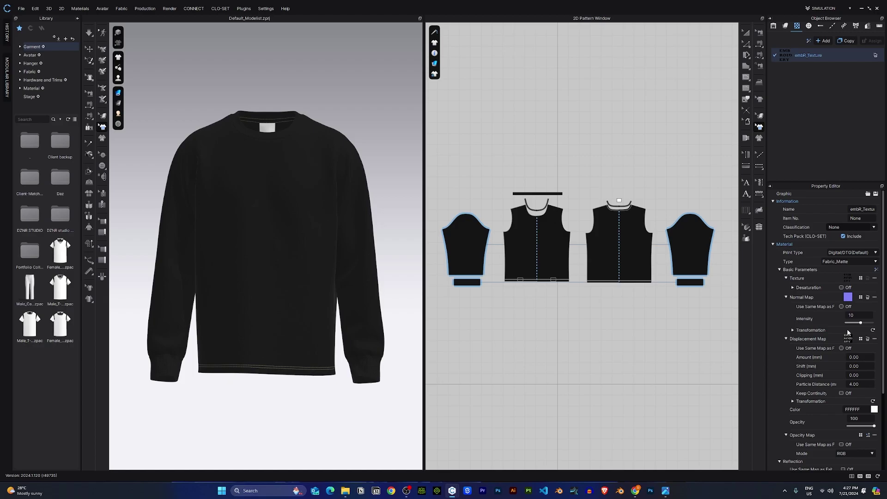
# Step: Place embR_Texture on the front body panel and select it to show its material settings
pyautogui.scroll(3, 542, 243)
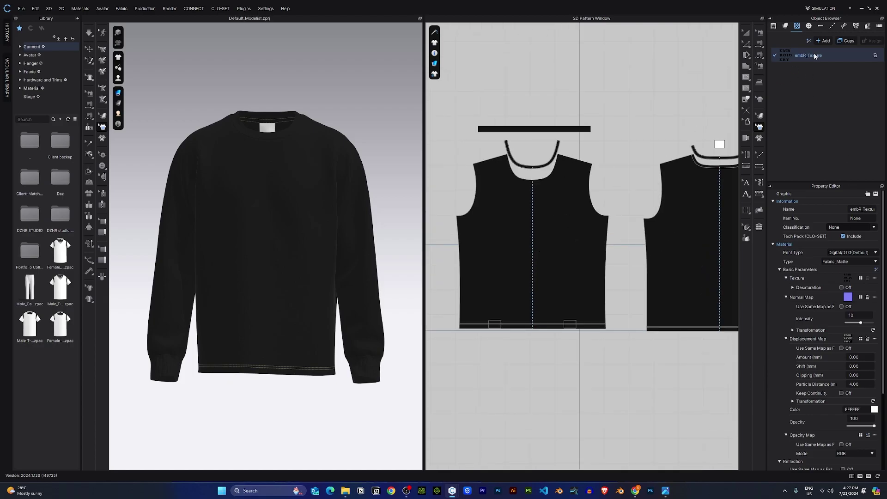
pyautogui.click(532, 222)
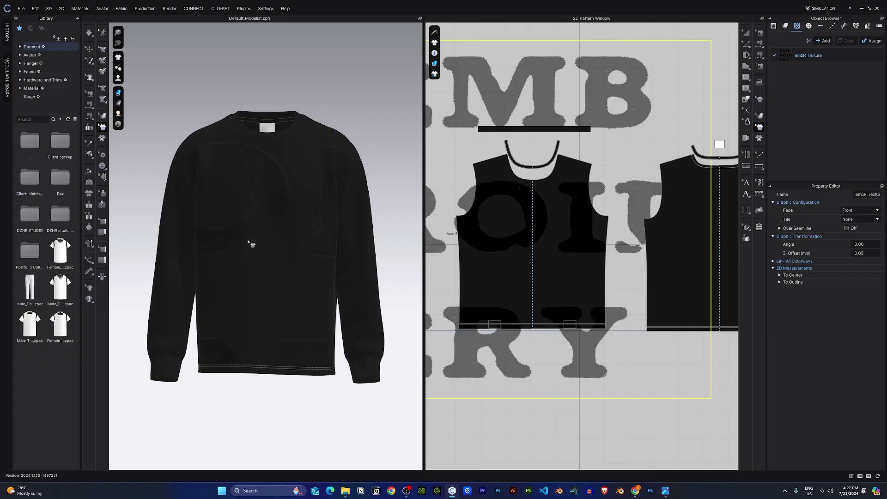
pyautogui.click(808, 55)
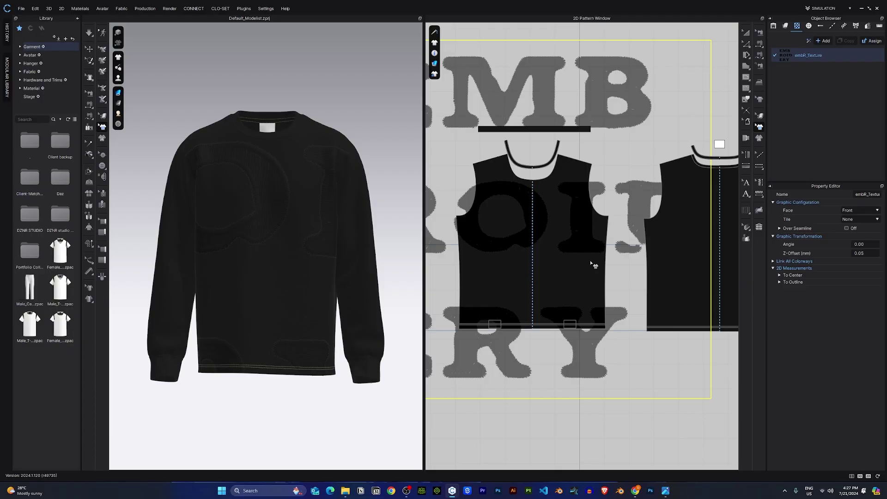
pyautogui.click(550, 228)
pyautogui.click(834, 56)
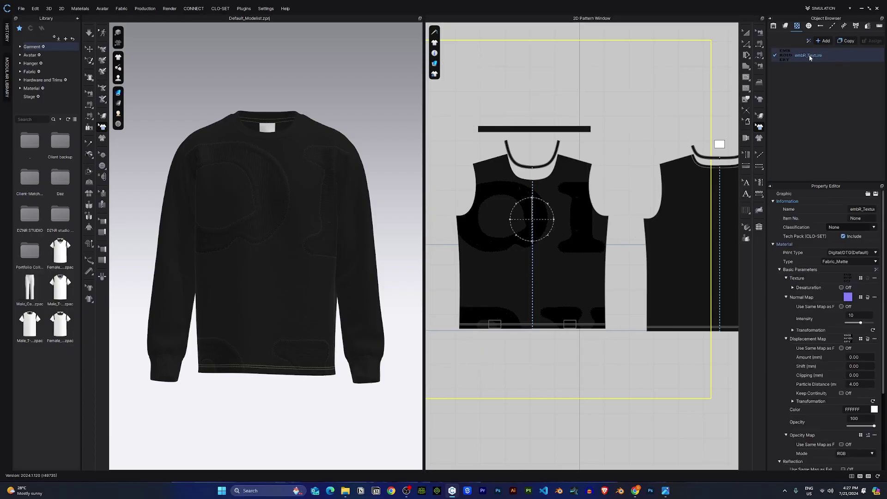
# Step: Desaturate the embroidery graphic so the lettering shows white, then resize it on the front panel
pyautogui.click(841, 287)
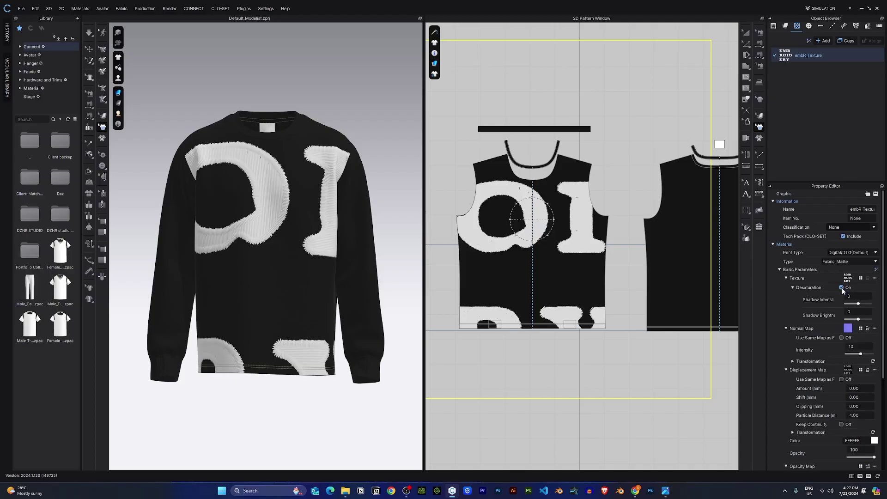
pyautogui.click(547, 235)
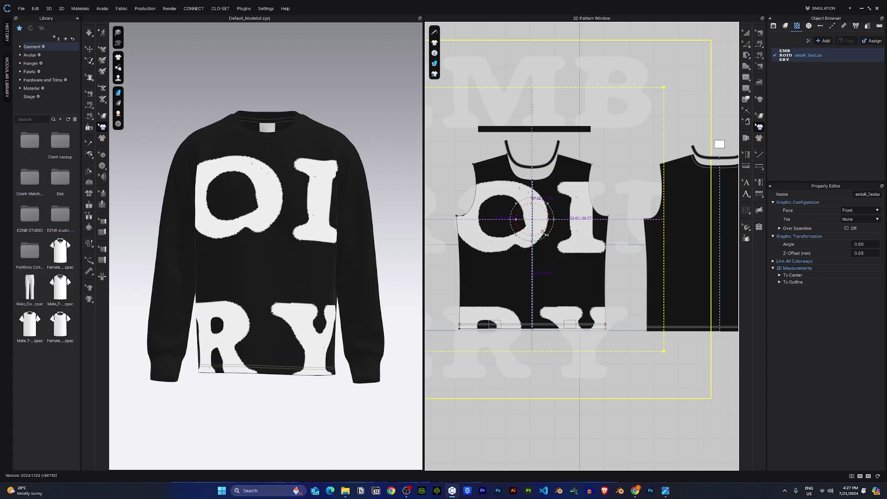
pyautogui.moveTo(539, 224); pyautogui.dragTo(541, 223)
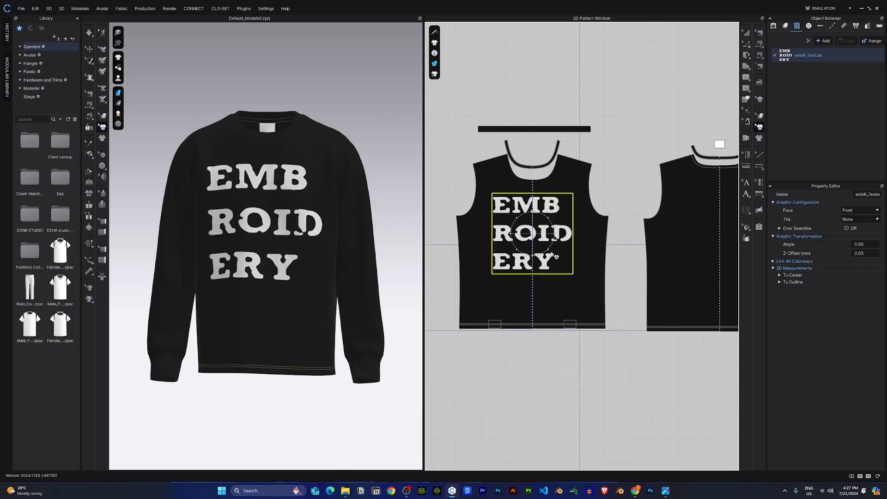
pyautogui.moveTo(547, 249); pyautogui.dragTo(548, 247)
# Step: Inspect the stitched lettering and shrink the EMBROIDERY graphic further to fit the chest
pyautogui.scroll(8, 325, 248)
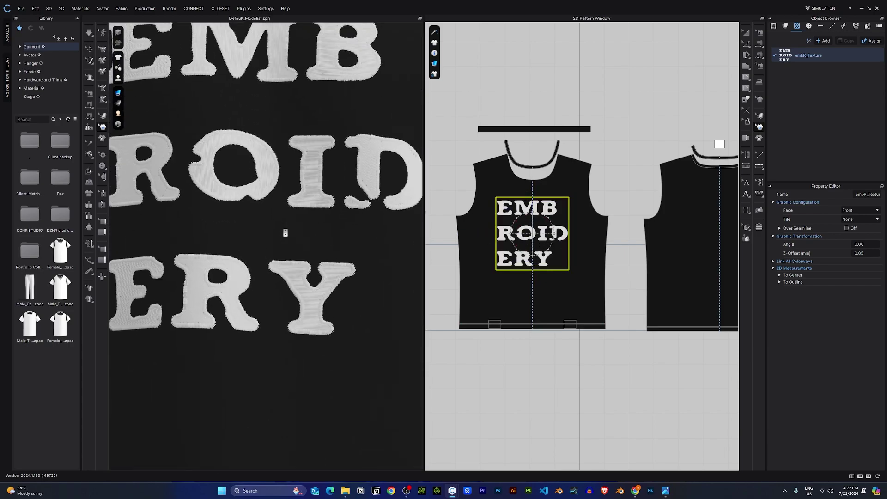
pyautogui.scroll(-3, 325, 248)
pyautogui.scroll(6, 324, 245)
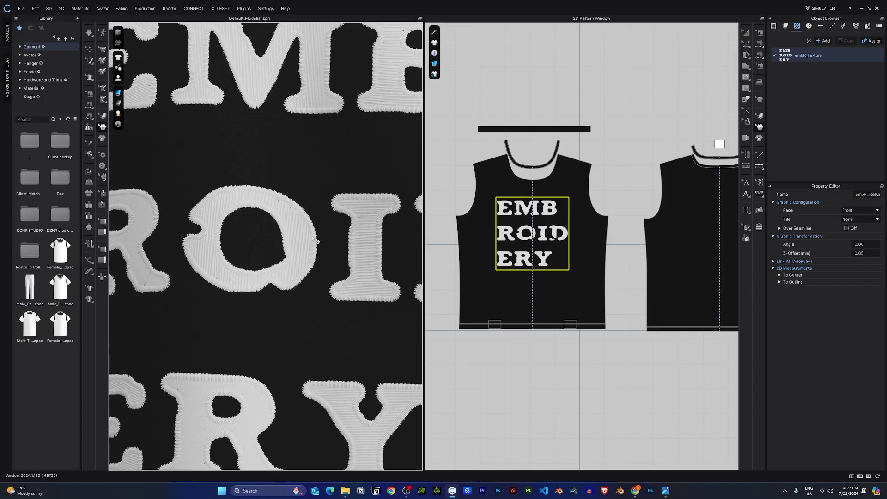
pyautogui.scroll(-3, 291, 240)
pyautogui.scroll(-3, 281, 282)
pyautogui.moveTo(275, 279)
pyautogui.mouseDown(button='right')
pyautogui.moveTo(286, 277)
pyautogui.moveTo(263, 279)
pyautogui.moveTo(277, 277)
pyautogui.mouseUp(button='right')
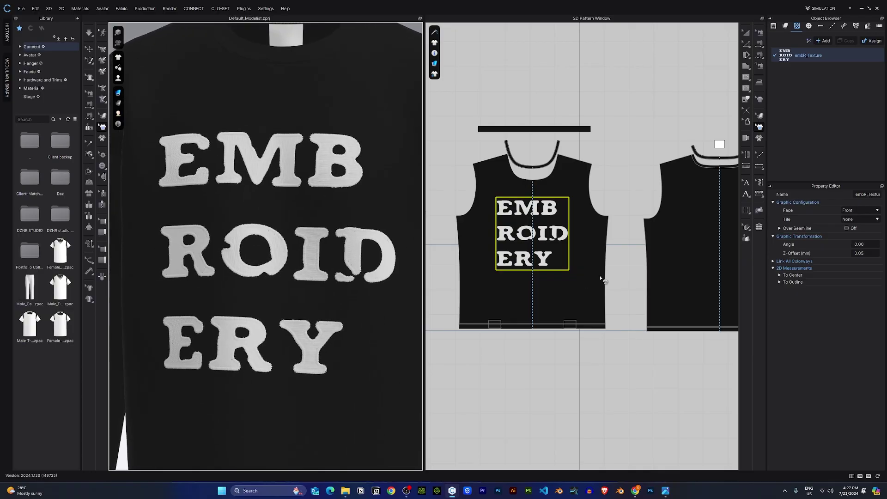
pyautogui.moveTo(556, 257); pyautogui.dragTo(547, 247)
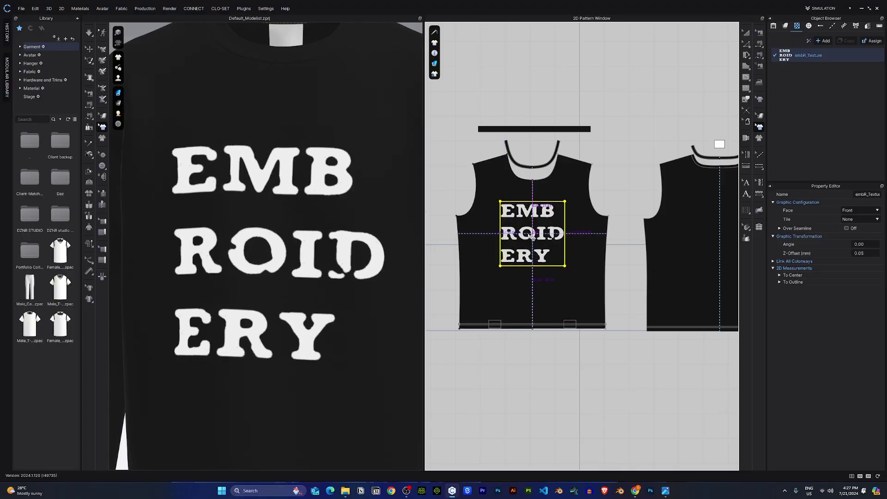
pyautogui.scroll(1, 288, 252)
# Step: Set the embR_Texture colour to peach F5CDA1 (R245, G205, B161)
pyautogui.scroll(-3, 289, 252)
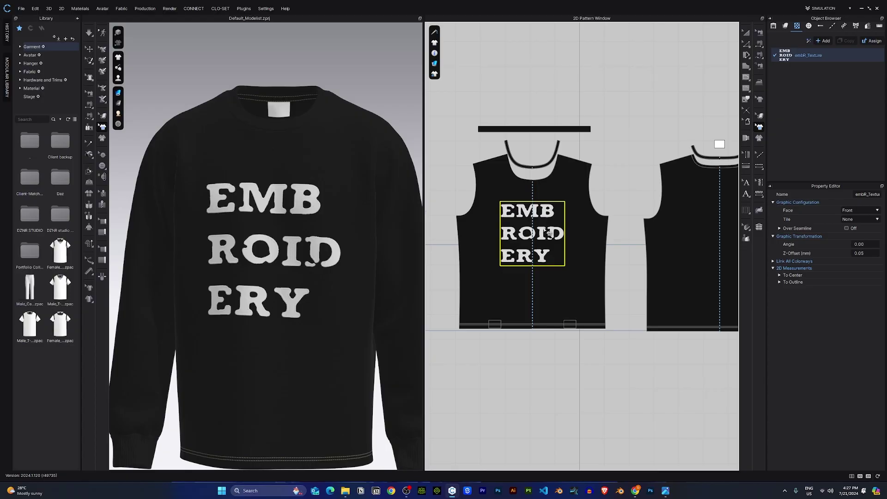
pyautogui.scroll(3, 306, 268)
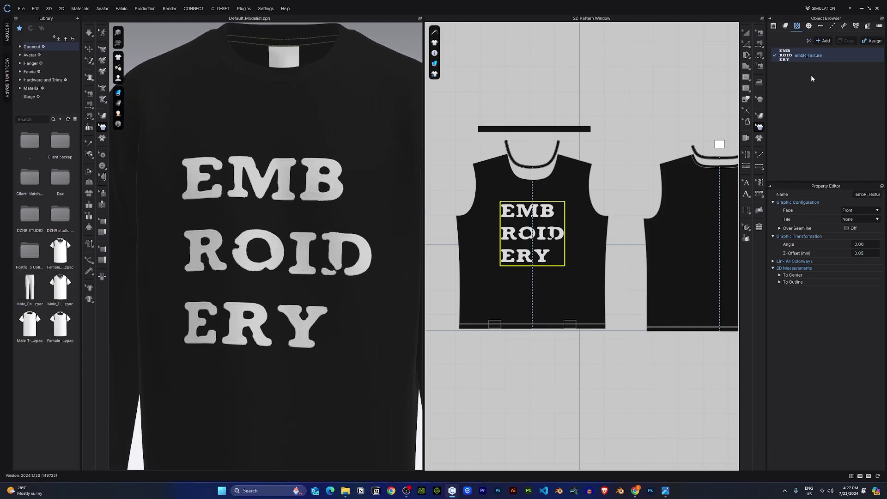
pyautogui.click(785, 54)
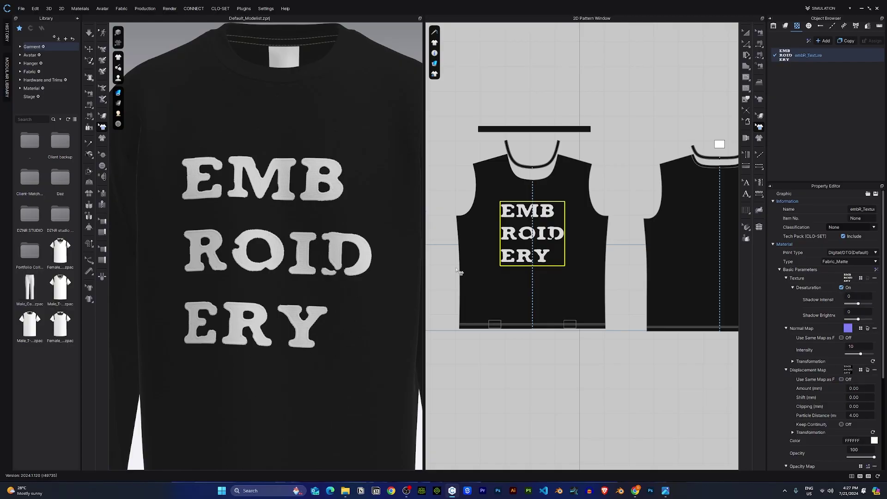
pyautogui.click(874, 441)
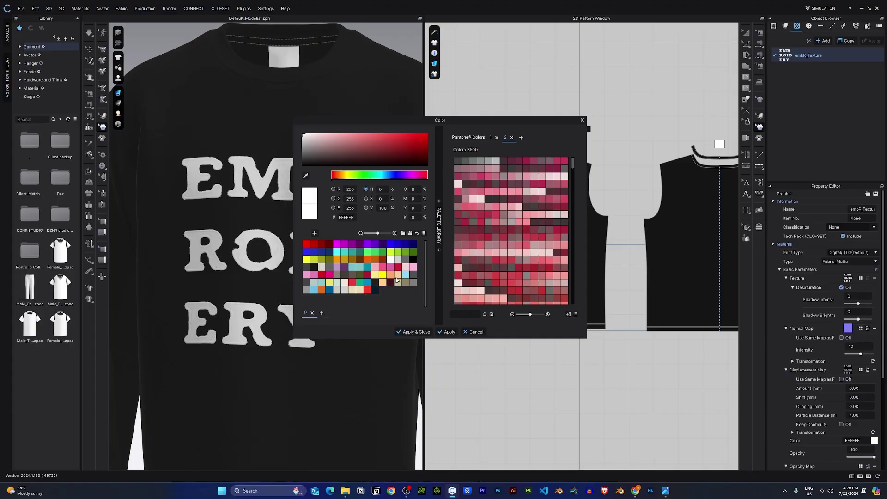
pyautogui.click(397, 277)
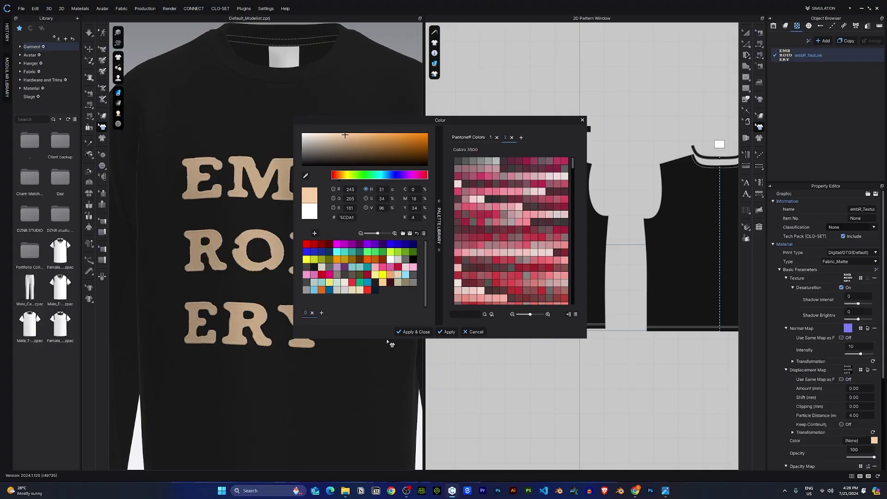
pyautogui.click(440, 333)
pyautogui.click(413, 331)
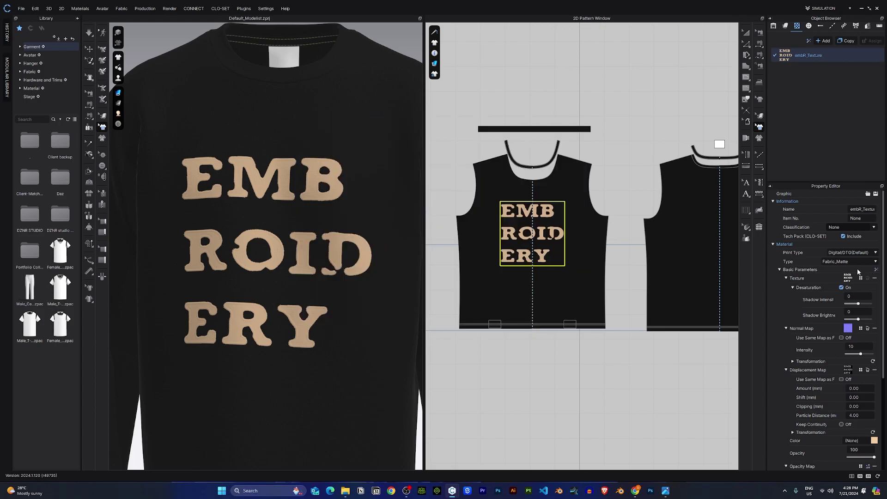
# Step: Change the embroidery material type to Fabric_Shiny
pyautogui.click(841, 262)
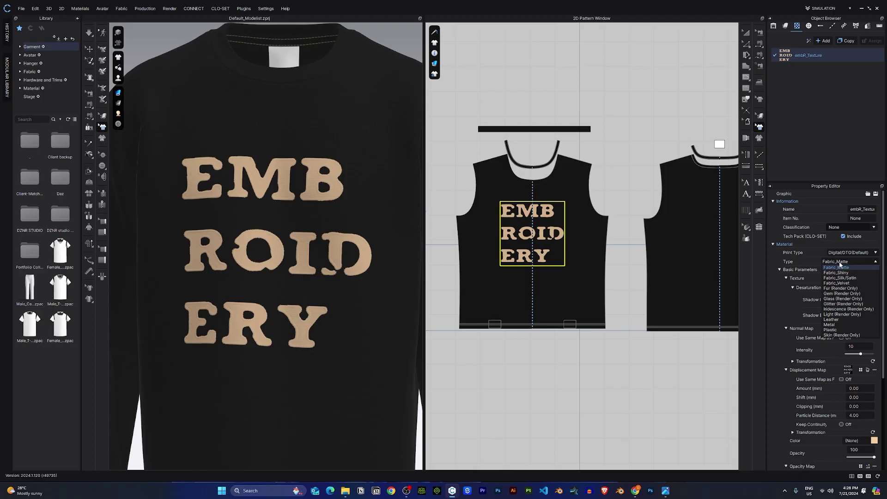
pyautogui.click(836, 273)
pyautogui.scroll(5, 360, 289)
pyautogui.scroll(-4, 300, 290)
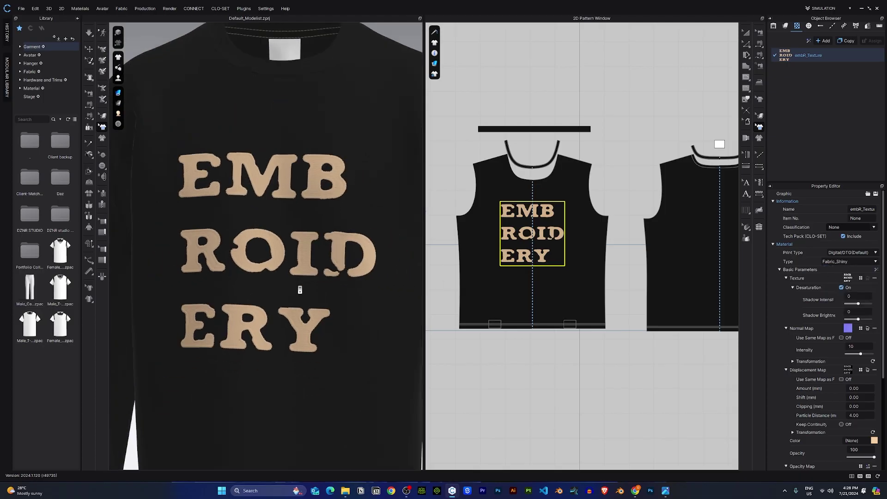
pyautogui.scroll(5, 300, 290)
pyautogui.scroll(-5, 301, 287)
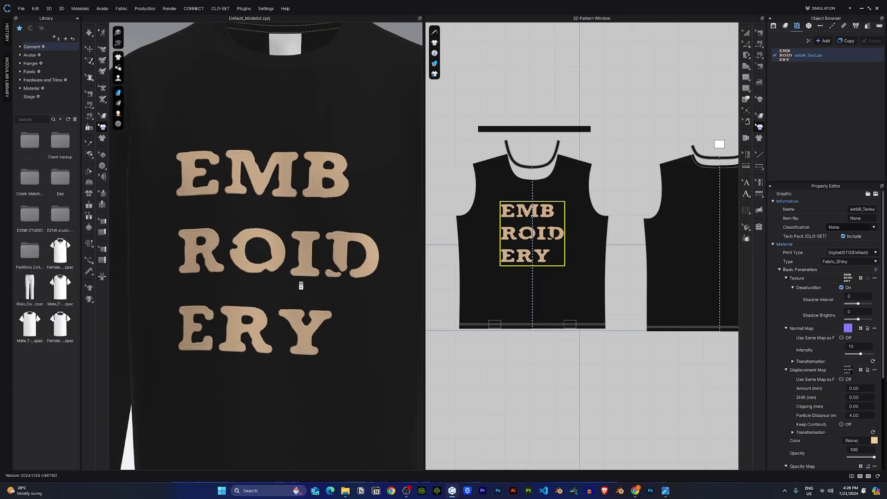
pyautogui.scroll(-5, 301, 286)
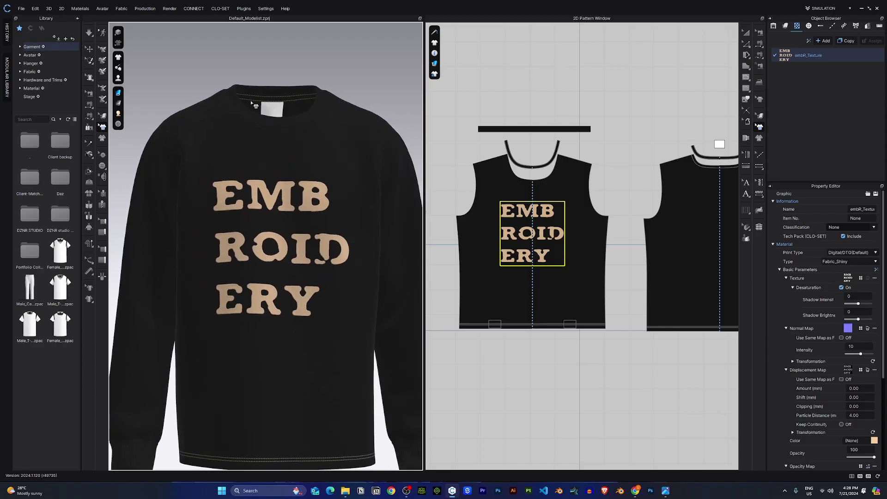
# Step: Pan the sweatshirt up, show the Render view, and start rendering the chest embroidery
pyautogui.moveTo(302, 150); pyautogui.dragTo(293, 134, button='middle')
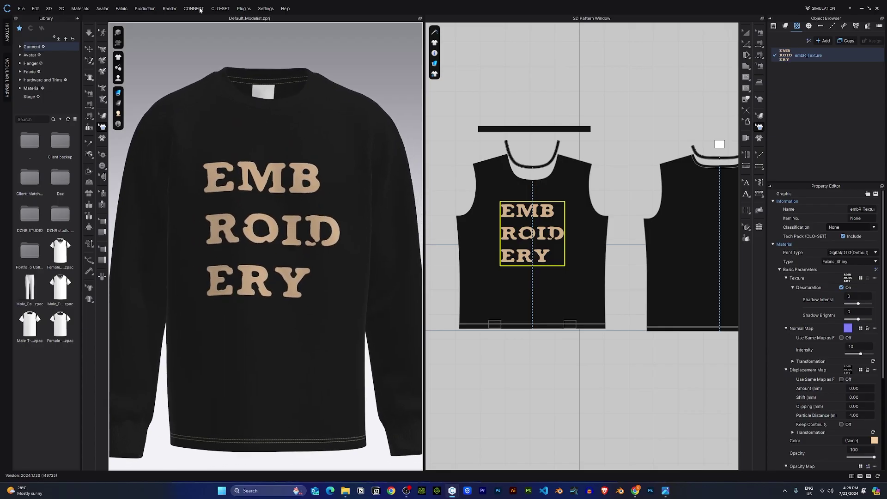
pyautogui.click(170, 10)
pyautogui.click(178, 20)
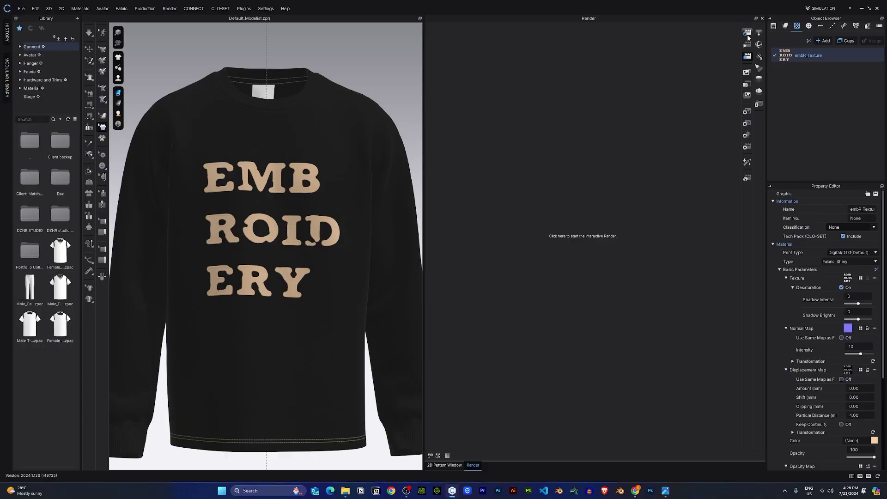
pyautogui.click(170, 9)
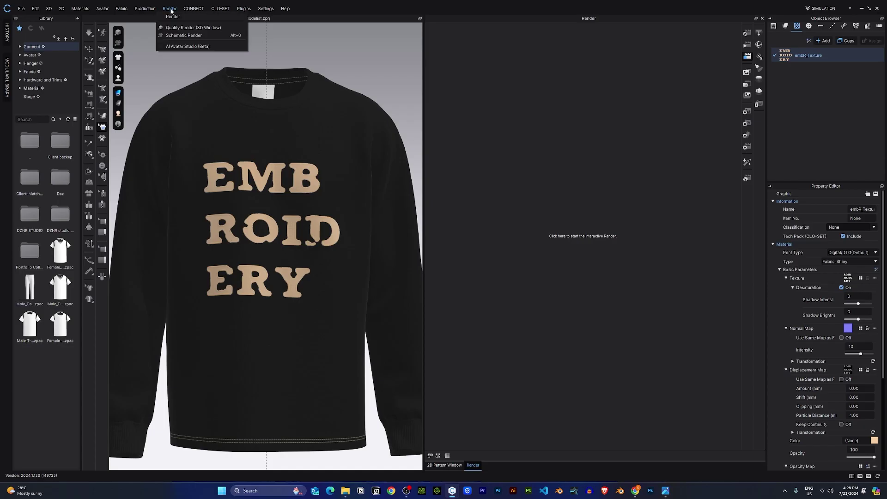
pyautogui.click(173, 17)
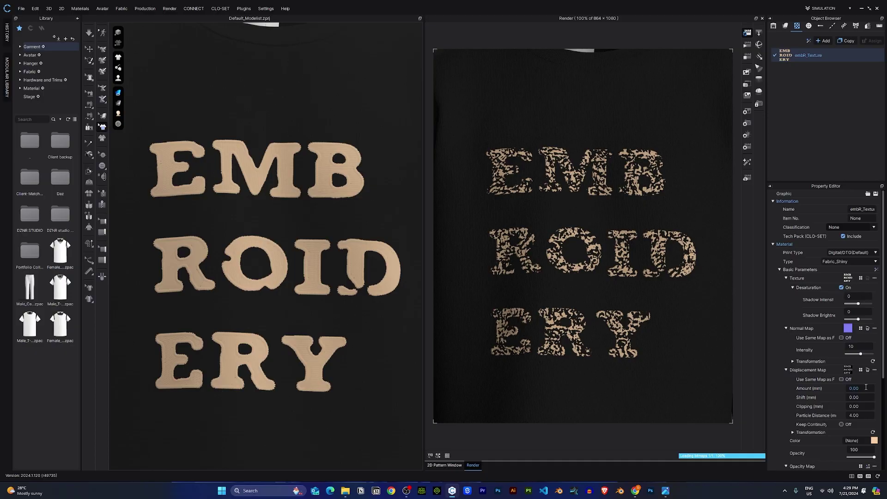
# Step: Set displacement Amount to 1 mm and Particle Distance to 1
pyautogui.click(866, 387)
pyautogui.write('1')
pyautogui.click(866, 415)
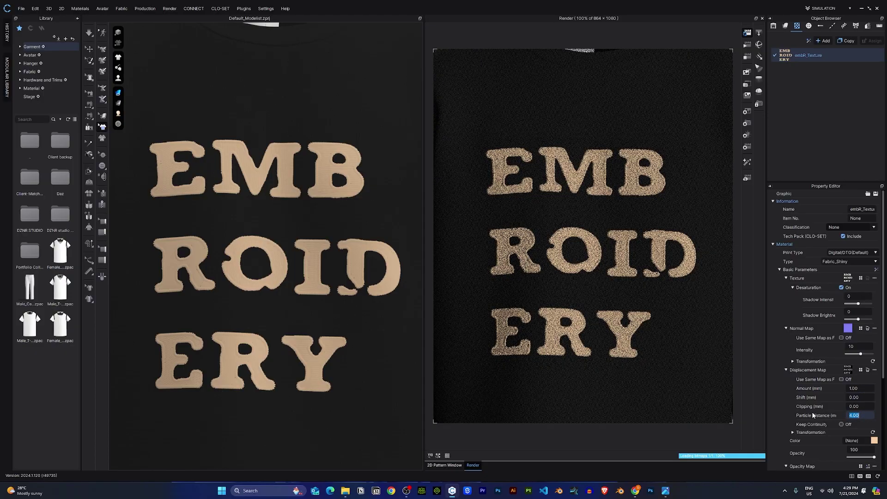
pyautogui.write('1')
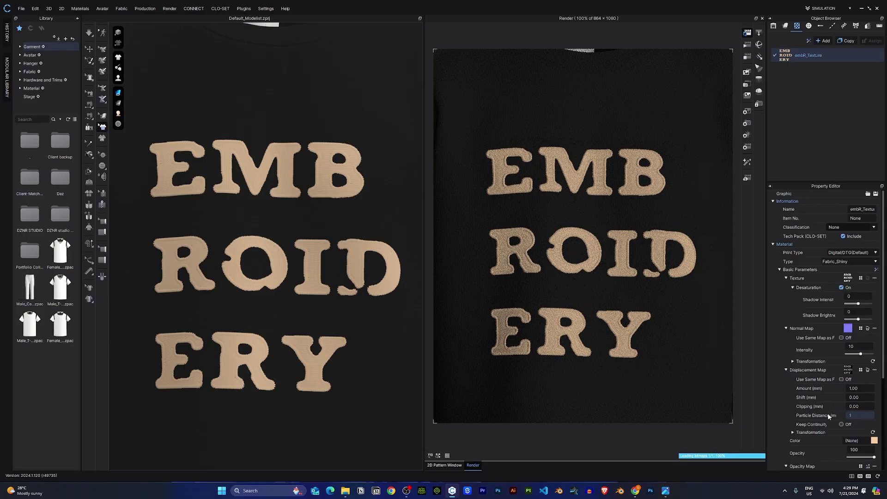
pyautogui.press('Return')
# Step: Reset to the front view and zoom in on the rendered embroidery letters
pyautogui.press('2')
pyautogui.scroll(5, 288, 229)
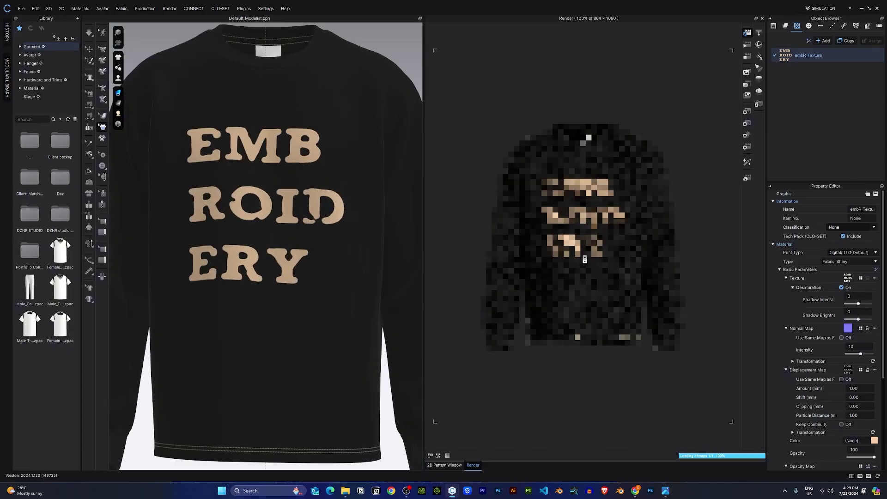
pyautogui.scroll(2, 584, 257)
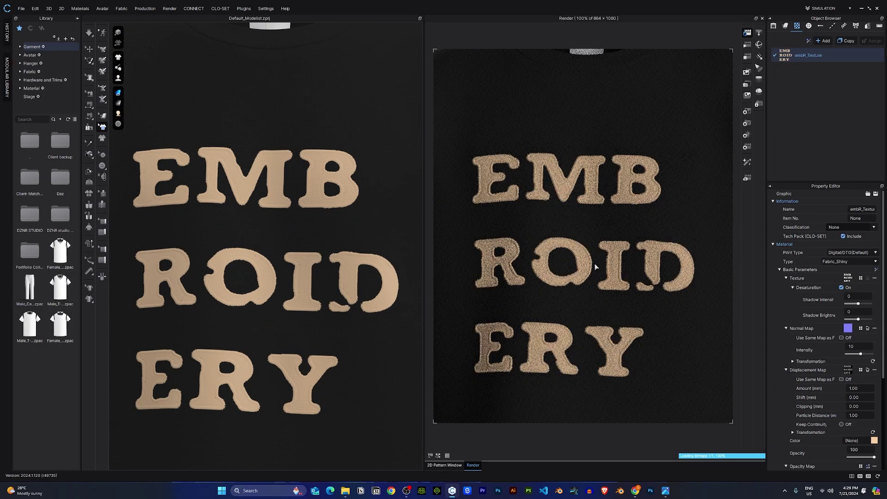
pyautogui.scroll(3, 521, 285)
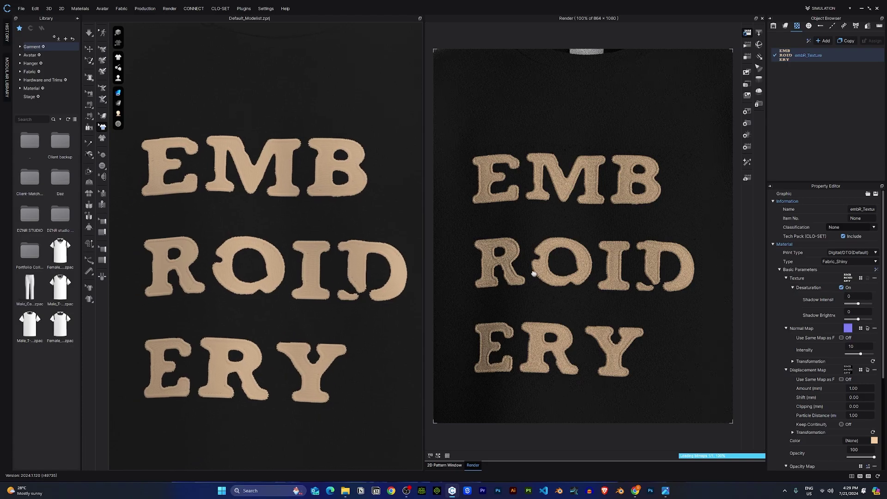
pyautogui.moveTo(569, 263); pyautogui.dragTo(555, 256, button='middle')
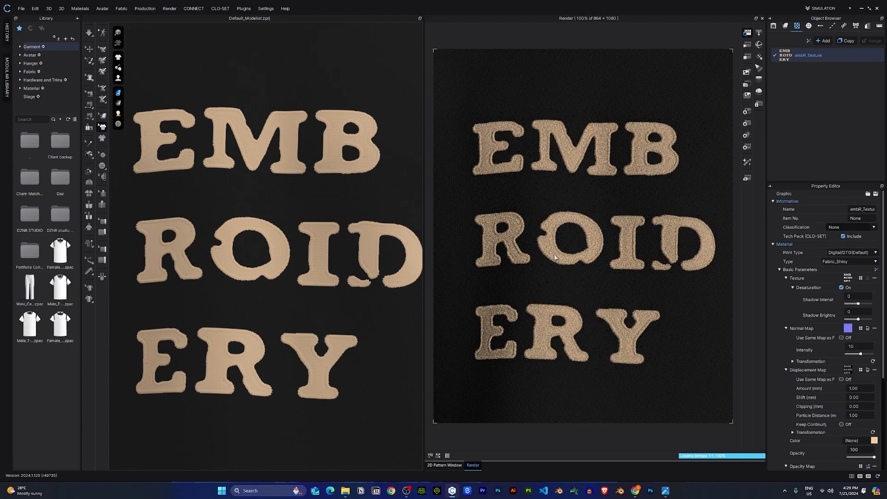
pyautogui.scroll(2, 554, 251)
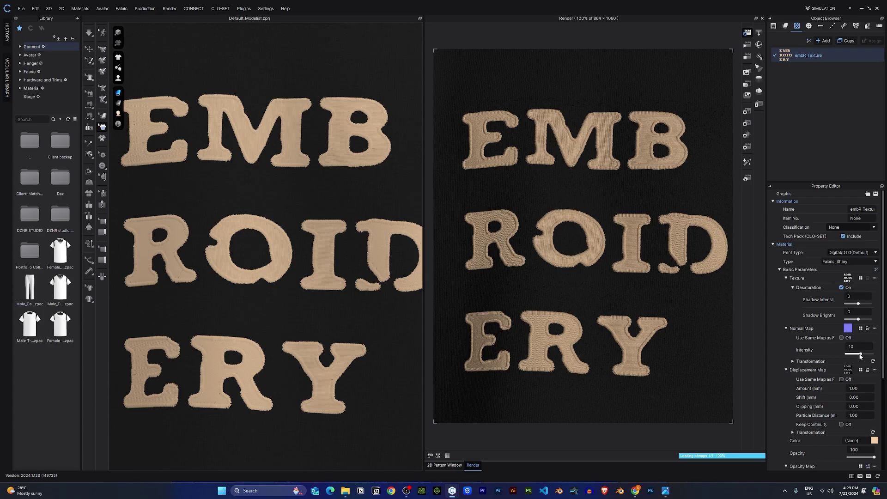
# Step: Raise the embroidery's Normal Map Intensity from 10 to 100
pyautogui.moveTo(860, 355); pyautogui.dragTo(880, 354)
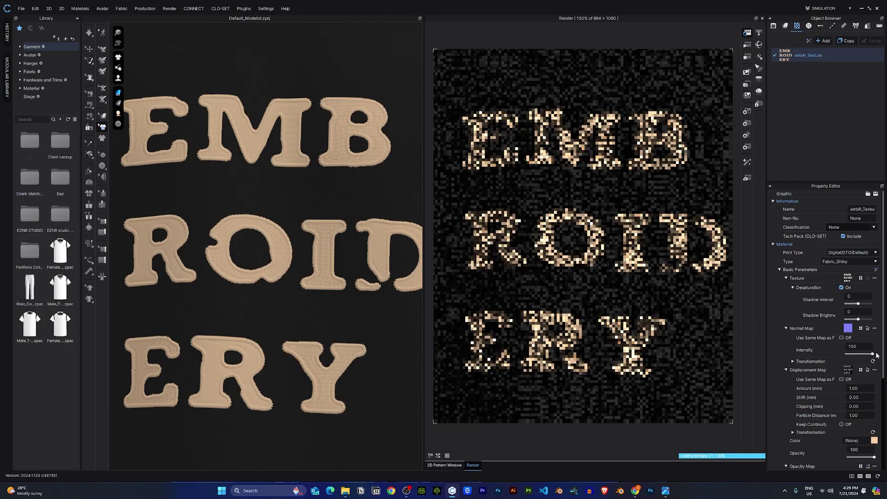